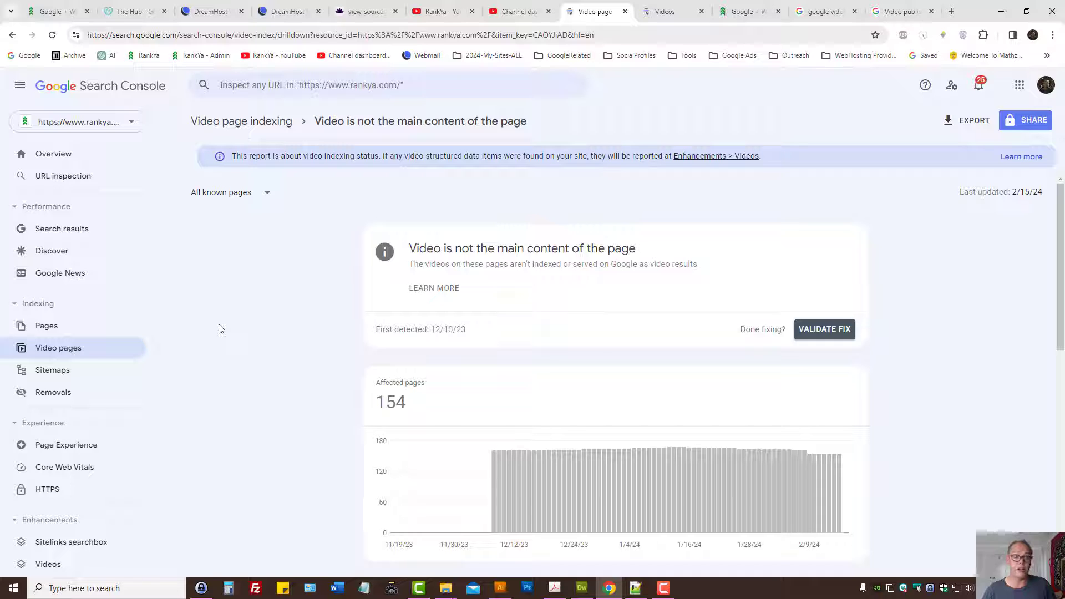
# Step: Filter the report to all submitted pages (153 affected) and open Sitemaps in a new tab
pyautogui.click(263, 195)
pyautogui.click(244, 228)
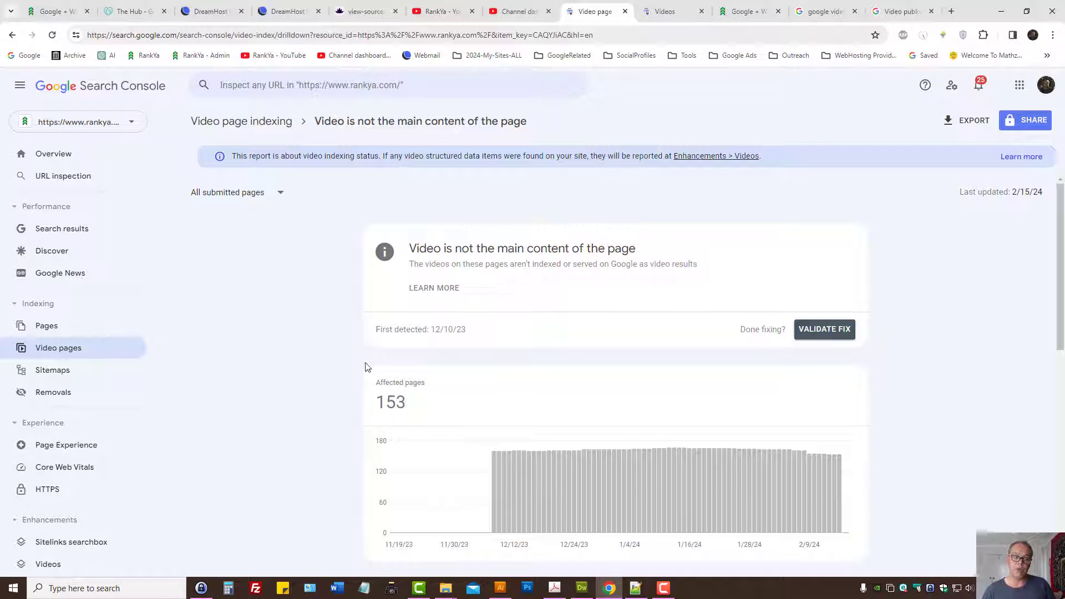
pyautogui.middleClick(61, 376)
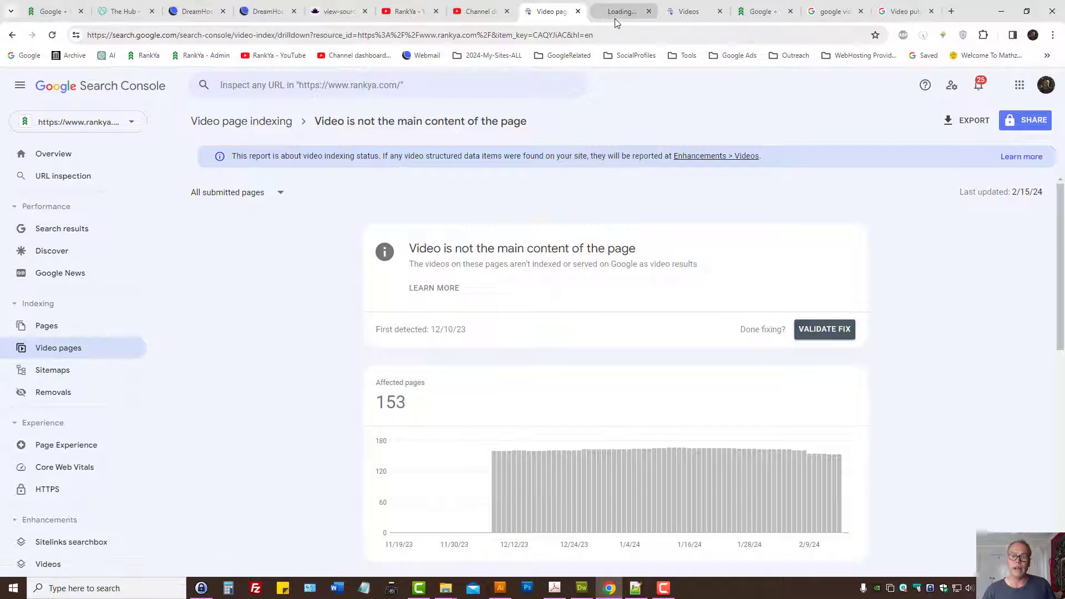
pyautogui.click(619, 11)
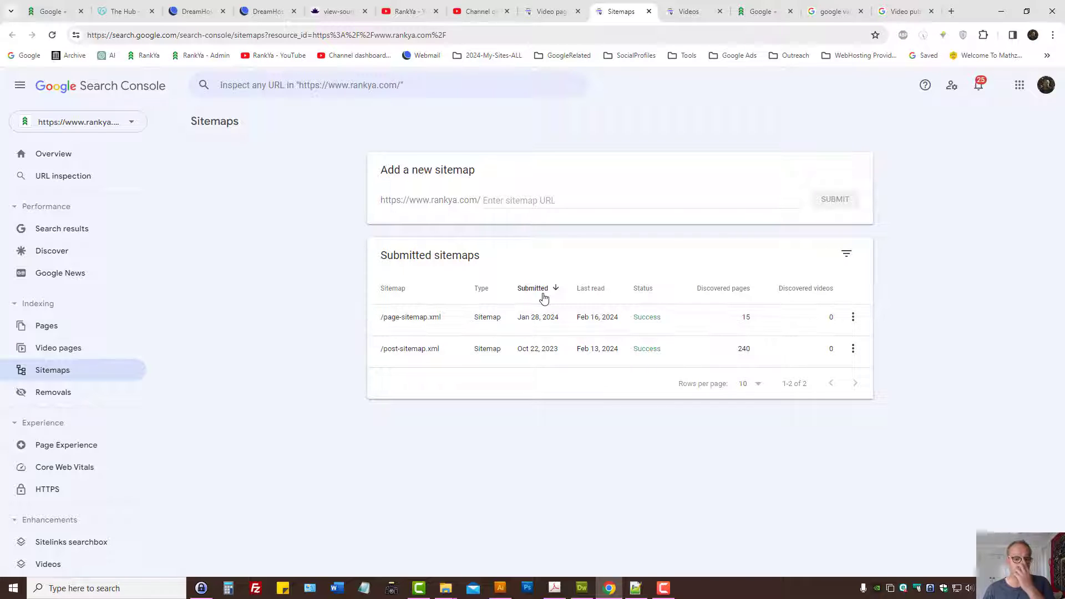
pyautogui.click(649, 11)
pyautogui.click(557, 10)
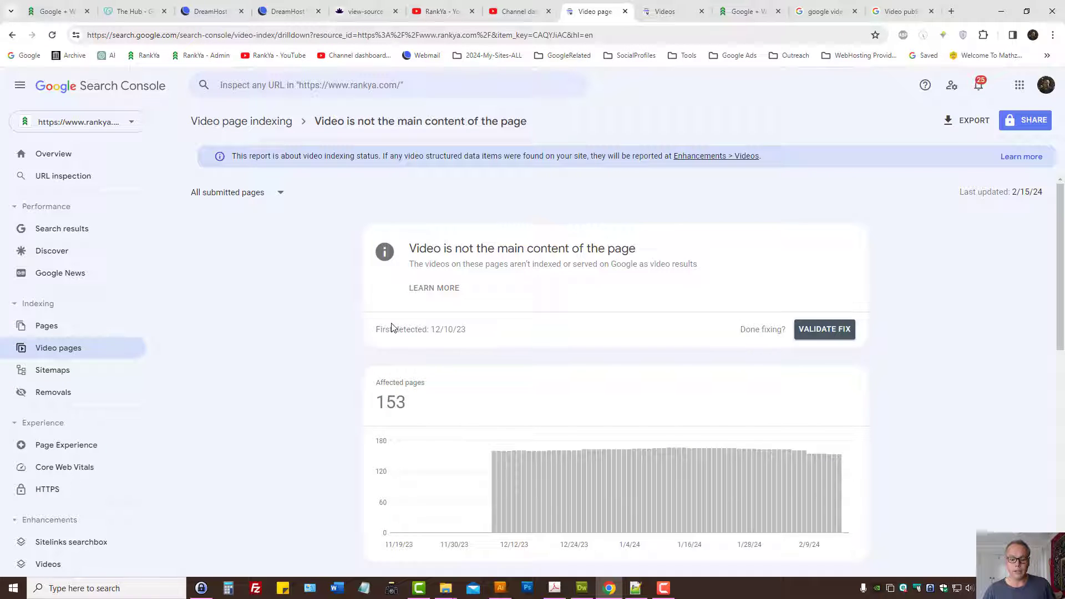
pyautogui.scroll(-3, 447, 361)
pyautogui.scroll(3, 527, 416)
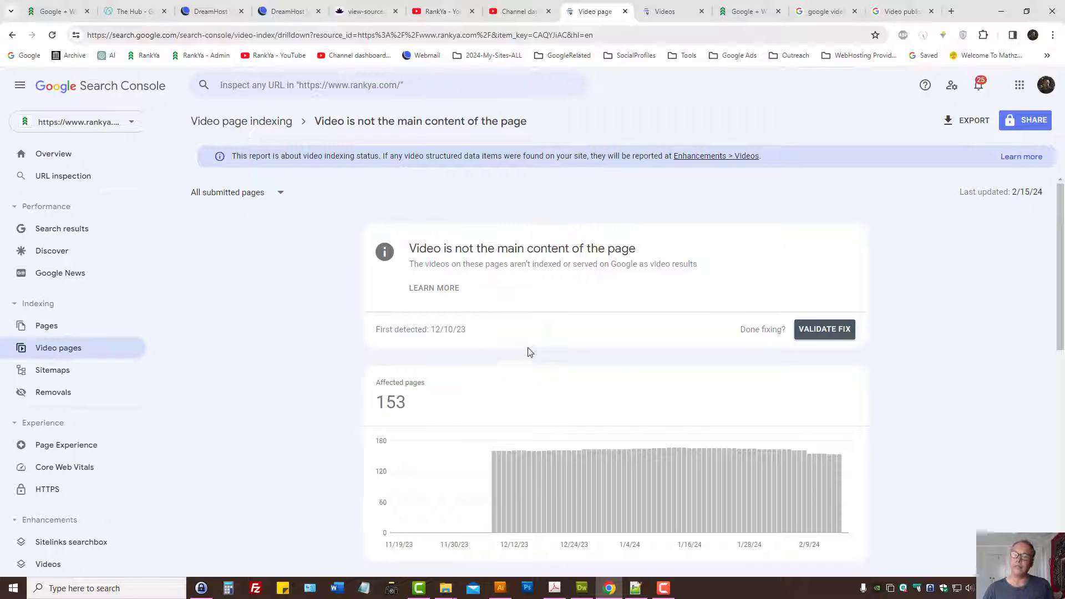
pyautogui.moveTo(411, 252); pyautogui.dragTo(640, 255)
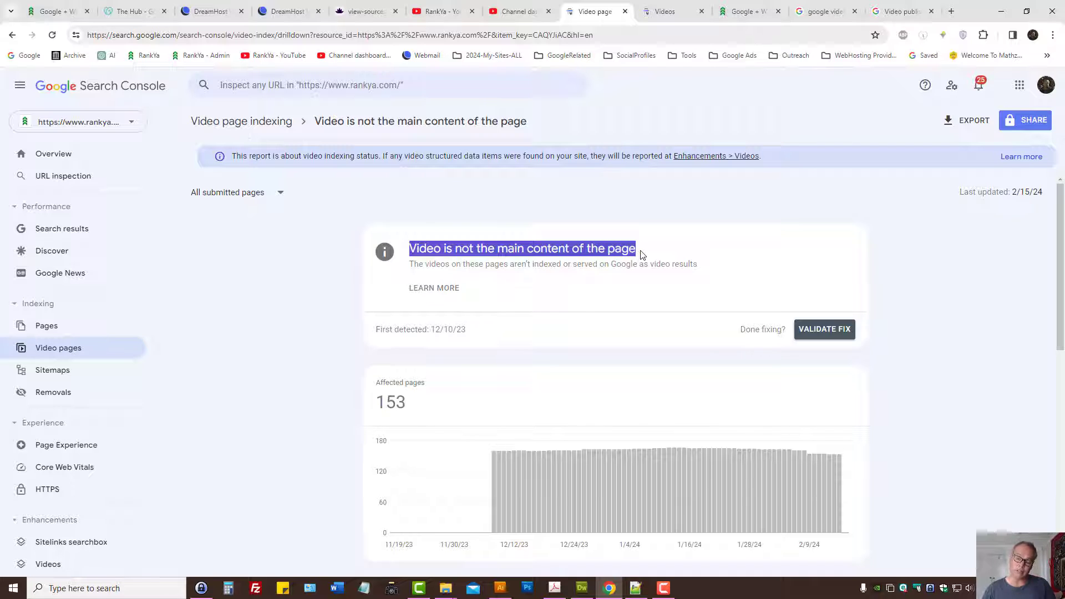
pyautogui.click(571, 275)
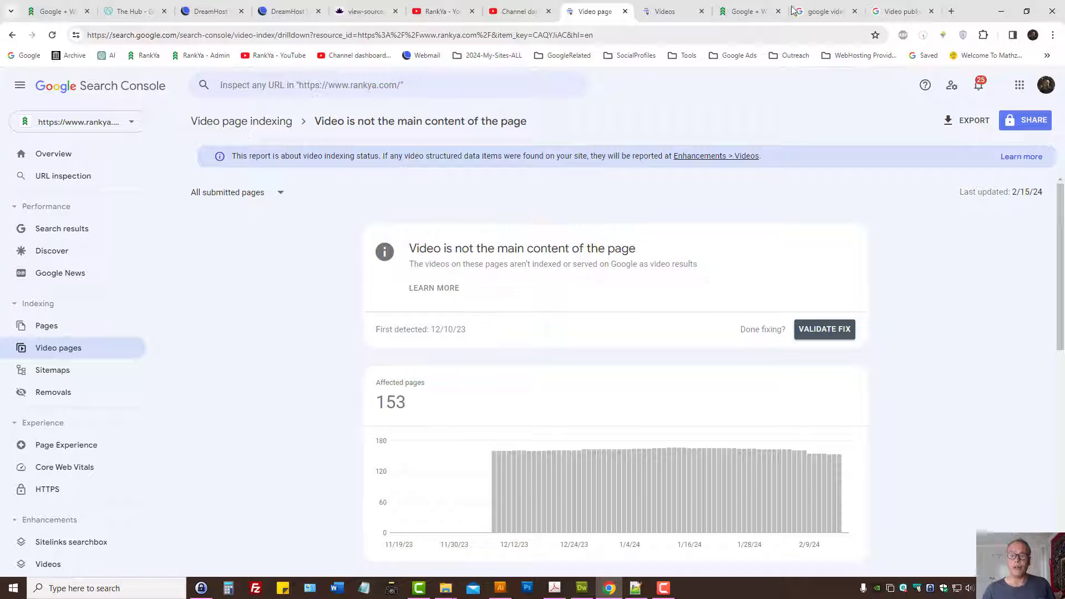
pyautogui.scroll(-3, 597, 331)
pyautogui.moveTo(591, 318)
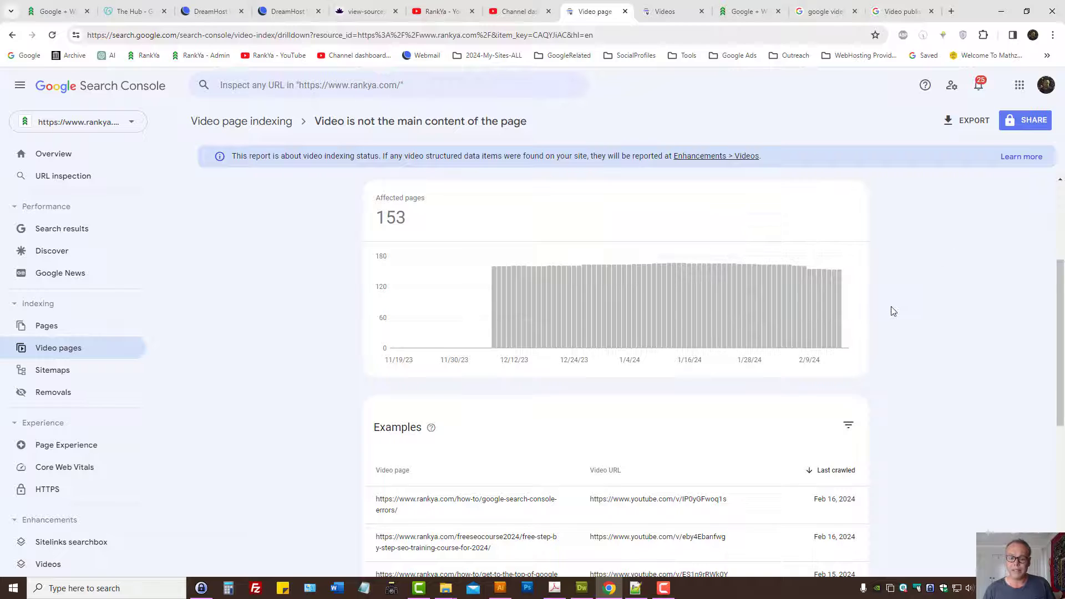
pyautogui.scroll(1, 887, 311)
pyautogui.scroll(3, 887, 311)
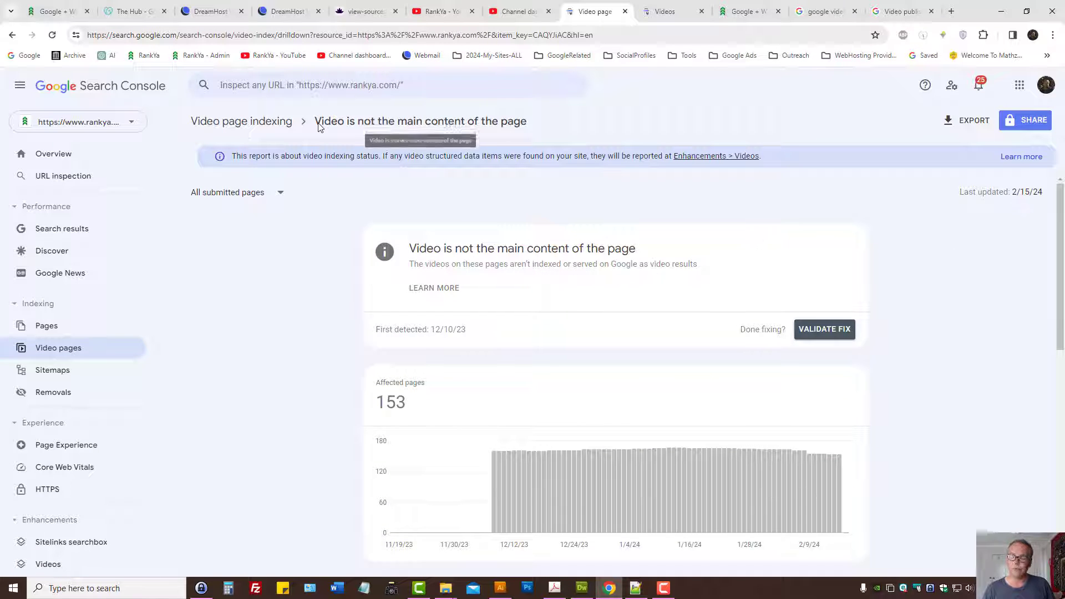
pyautogui.hotkey('ctrl', '6')
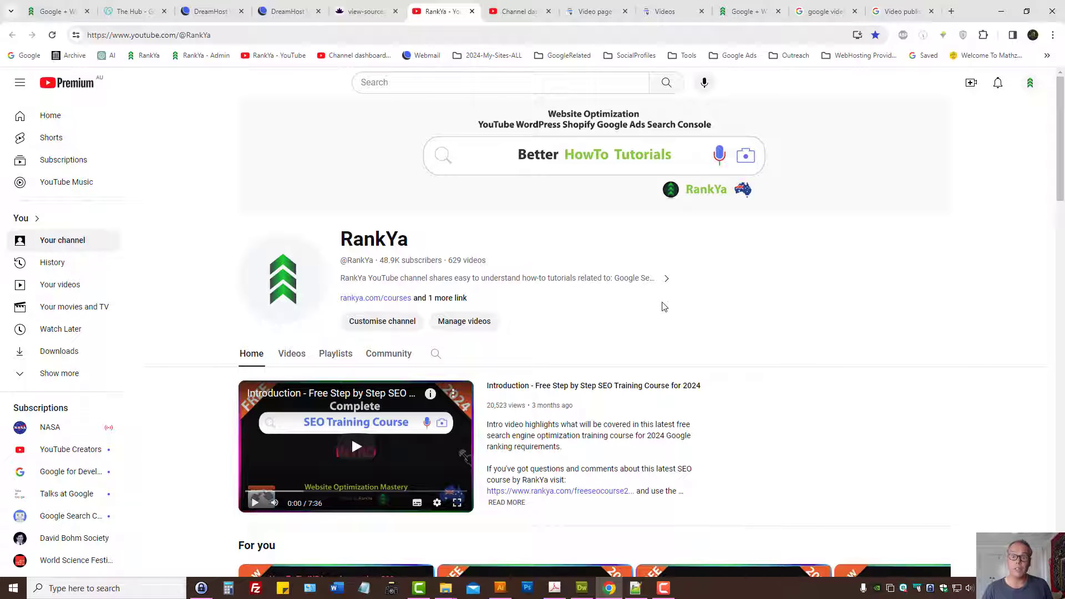
pyautogui.click(579, 10)
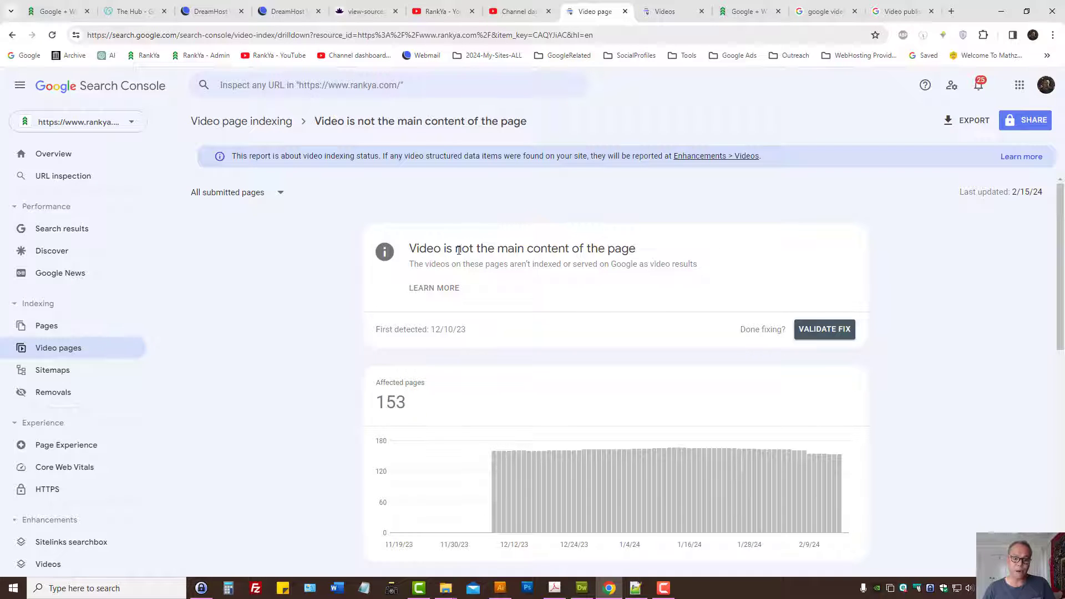
pyautogui.moveTo(409, 248); pyautogui.dragTo(637, 253)
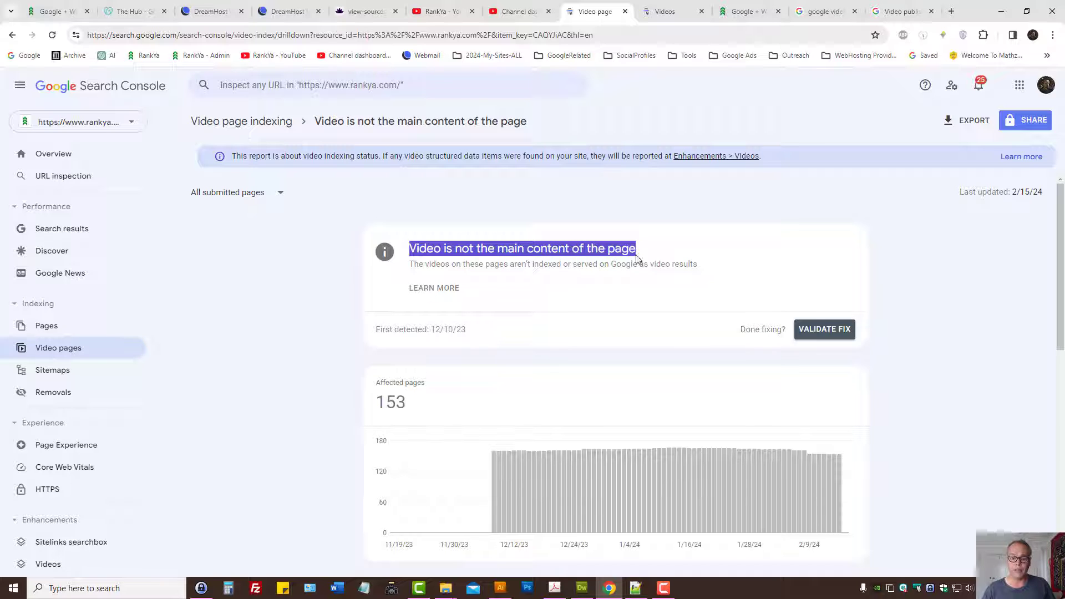
pyautogui.scroll(-3, 609, 291)
pyautogui.scroll(-4, 609, 294)
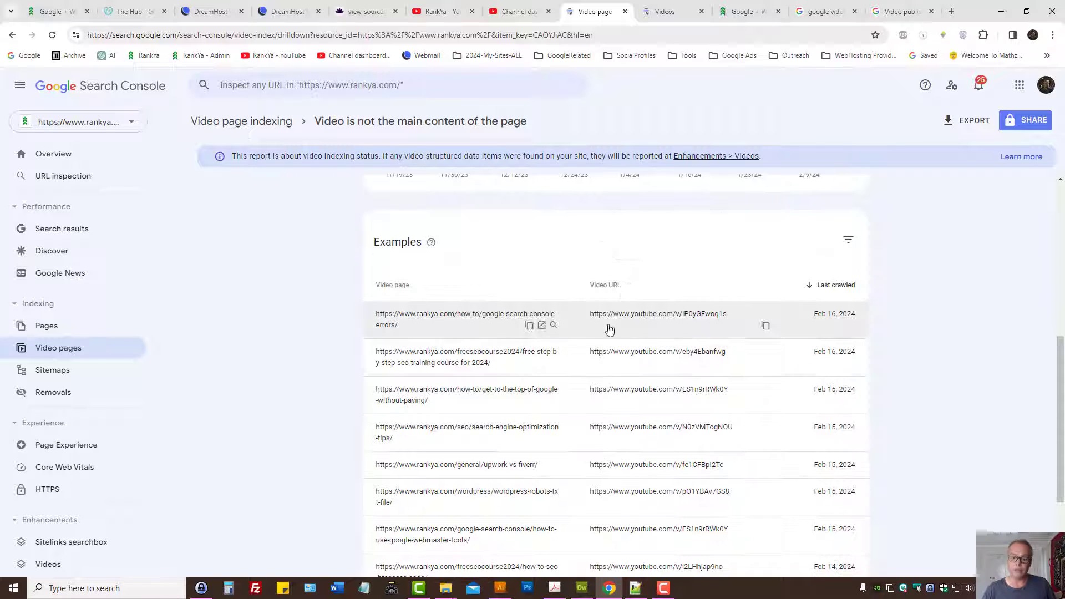
# Step: Check the first affected page's video details and policy, and open the 'Google Search Console Errors' article in a new tab
pyautogui.click(466, 320)
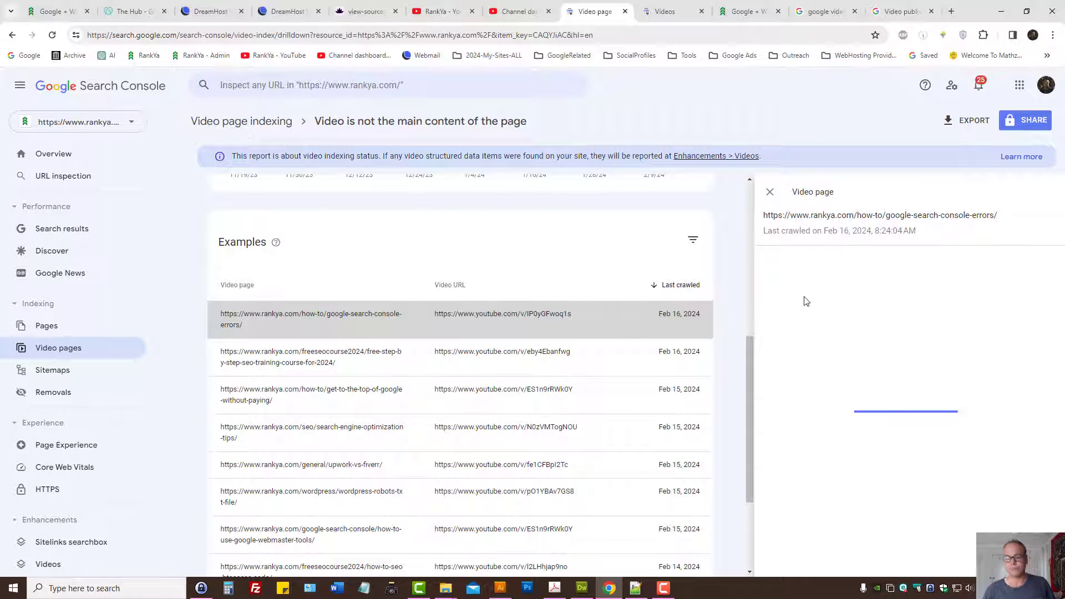
pyautogui.click(932, 4)
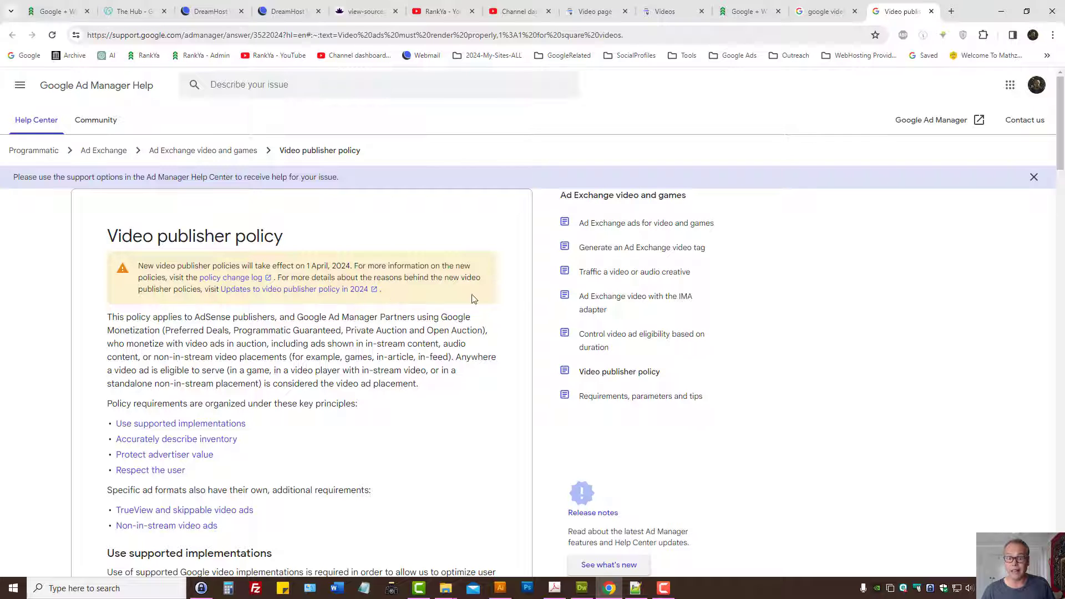
pyautogui.click(592, 11)
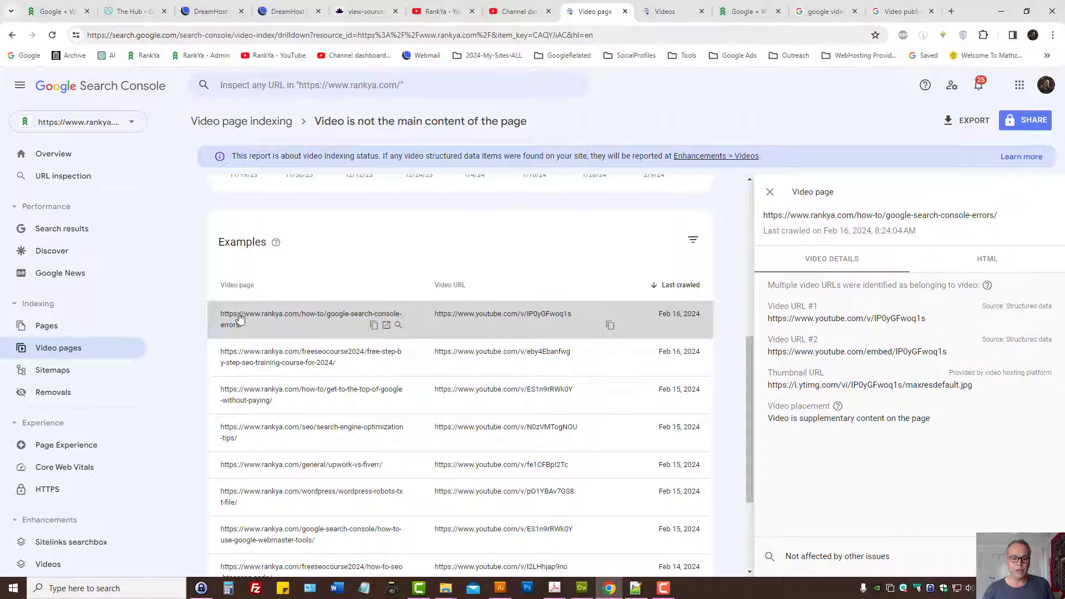
pyautogui.click(386, 326)
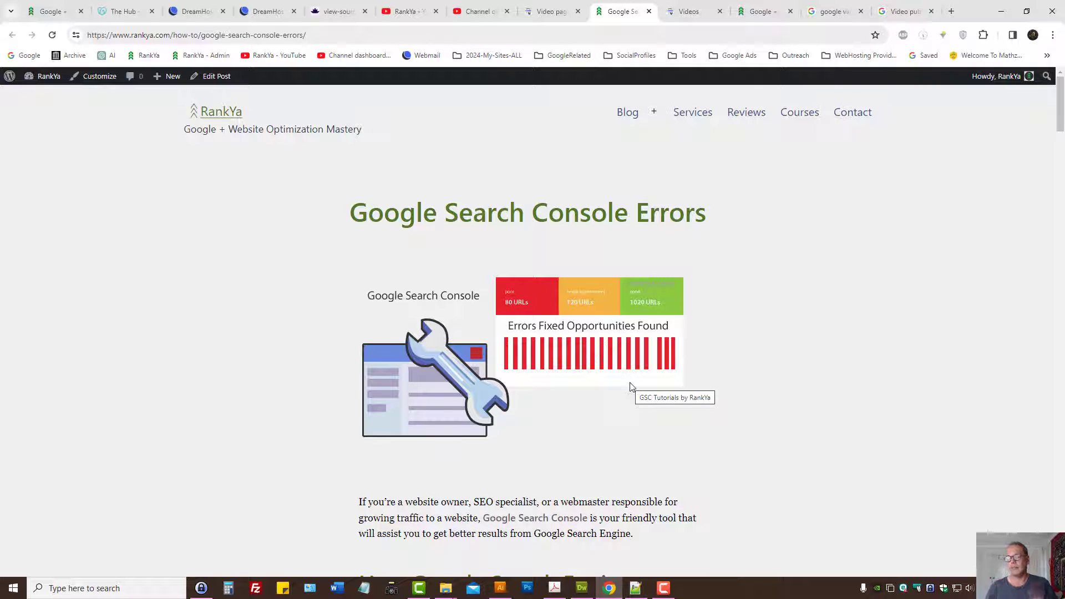
# Step: Skim the rankya.com article and highlight part of its main heading
pyautogui.click(549, 10)
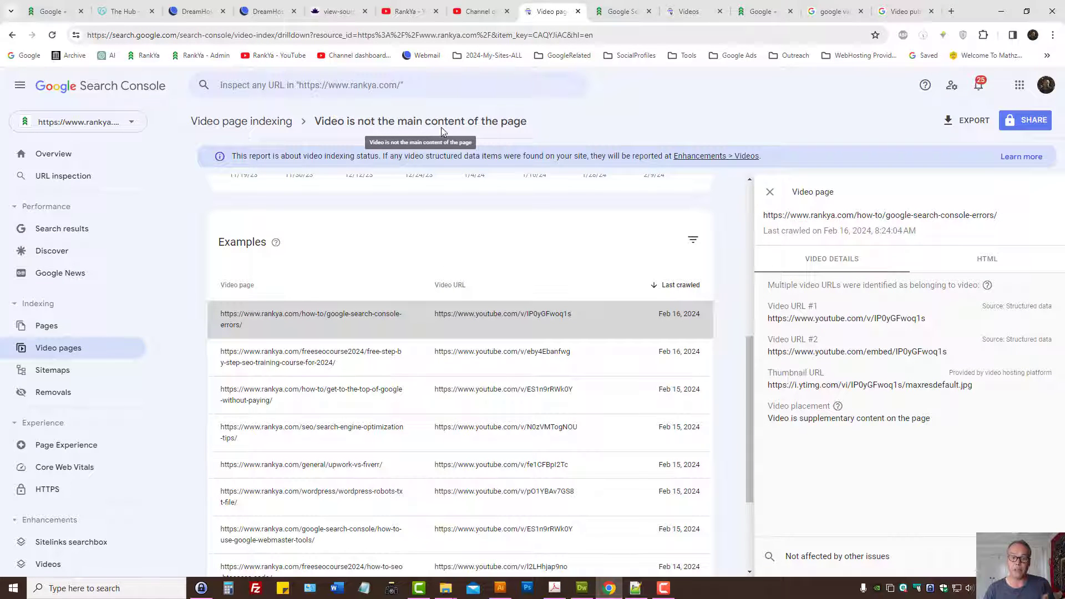
pyautogui.click(613, 14)
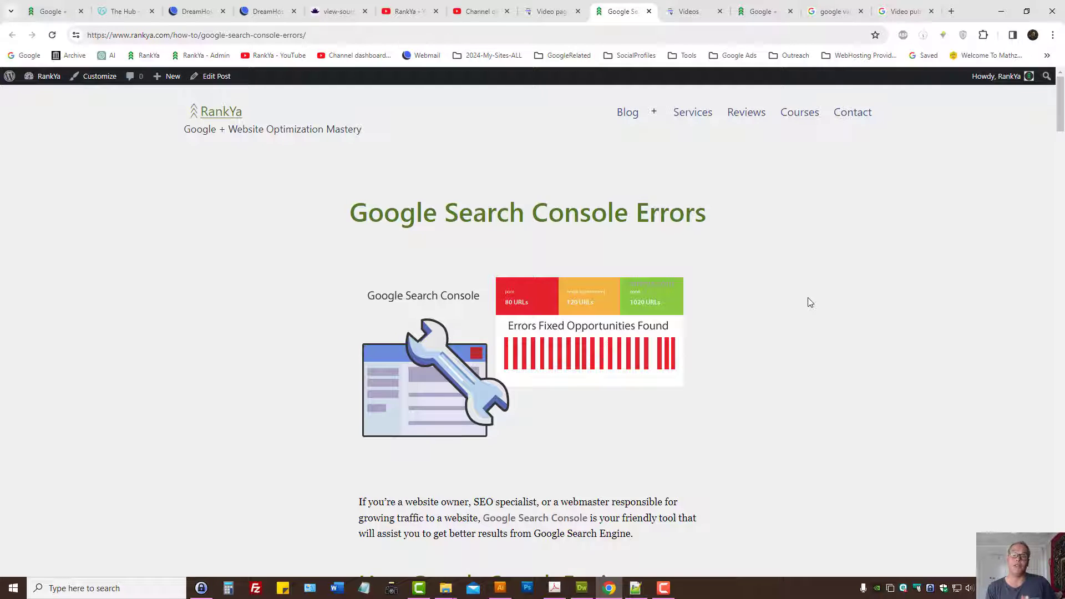
pyautogui.scroll(-3, 768, 375)
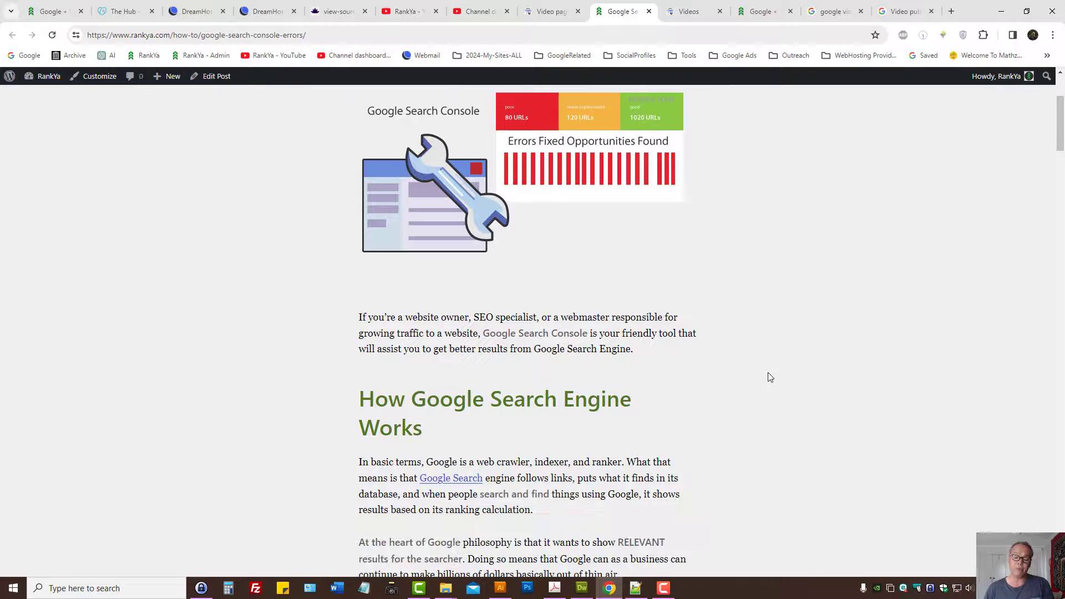
pyautogui.scroll(-6, 764, 381)
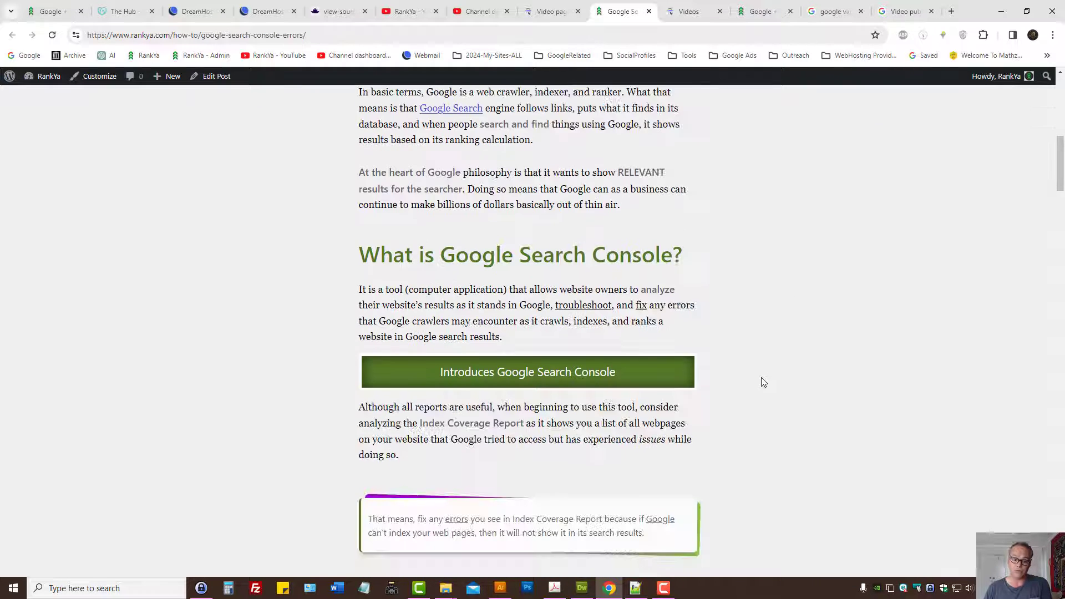
pyautogui.scroll(-3, 763, 381)
pyautogui.press('Home')
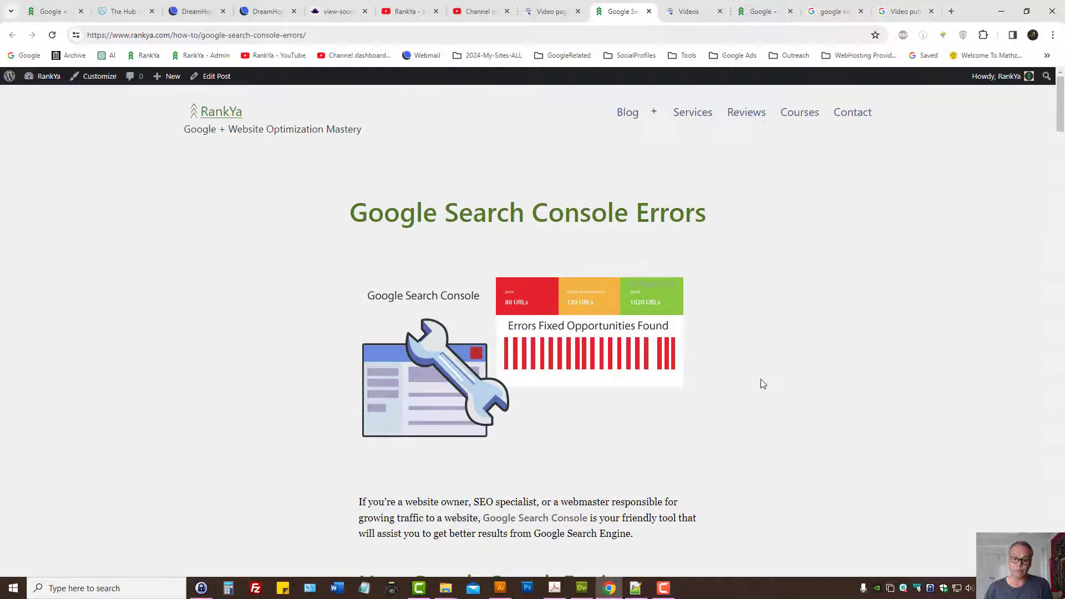
pyautogui.moveTo(314, 203); pyautogui.dragTo(709, 525)
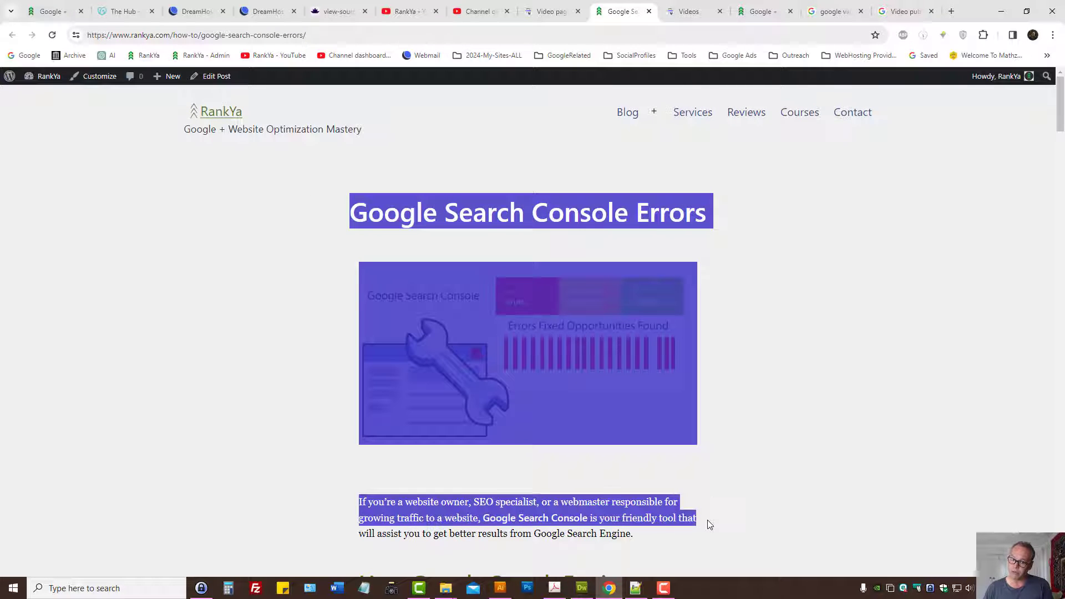
# Step: Scroll through the article to see where the tutorial video sits, then return to the Search Console report
pyautogui.scroll(-3, 707, 523)
pyautogui.click(493, 354)
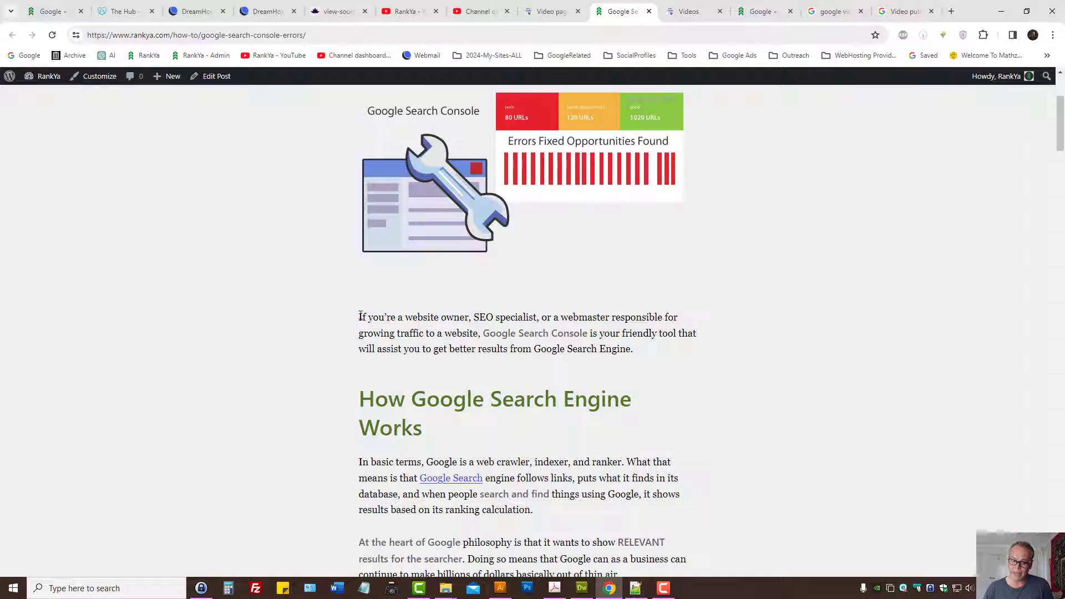
pyautogui.moveTo(375, 309); pyautogui.dragTo(666, 536)
pyautogui.scroll(-16, 716, 469)
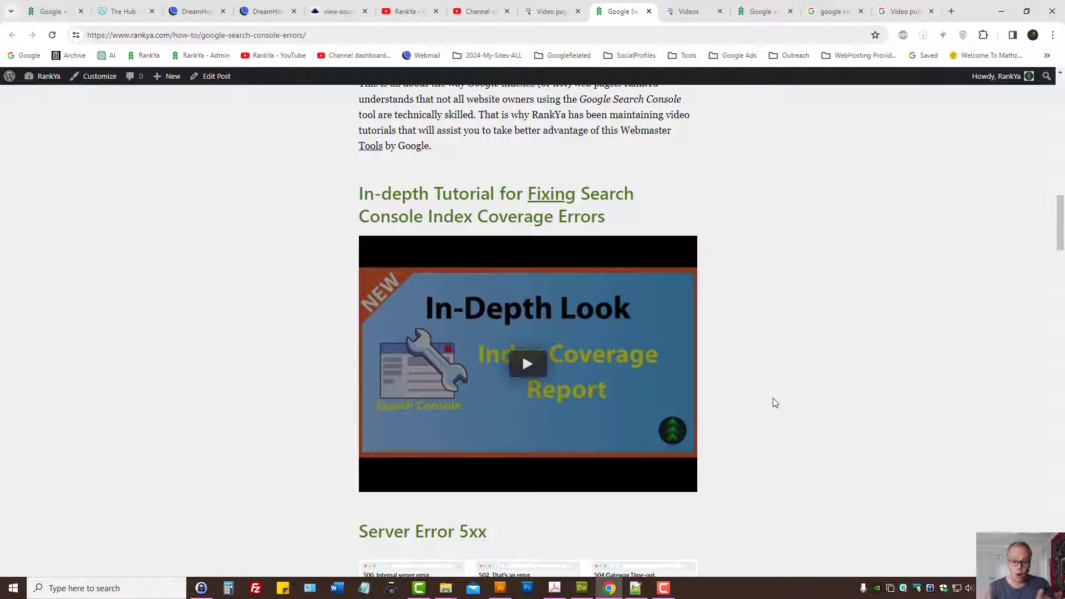
pyautogui.scroll(12, 740, 421)
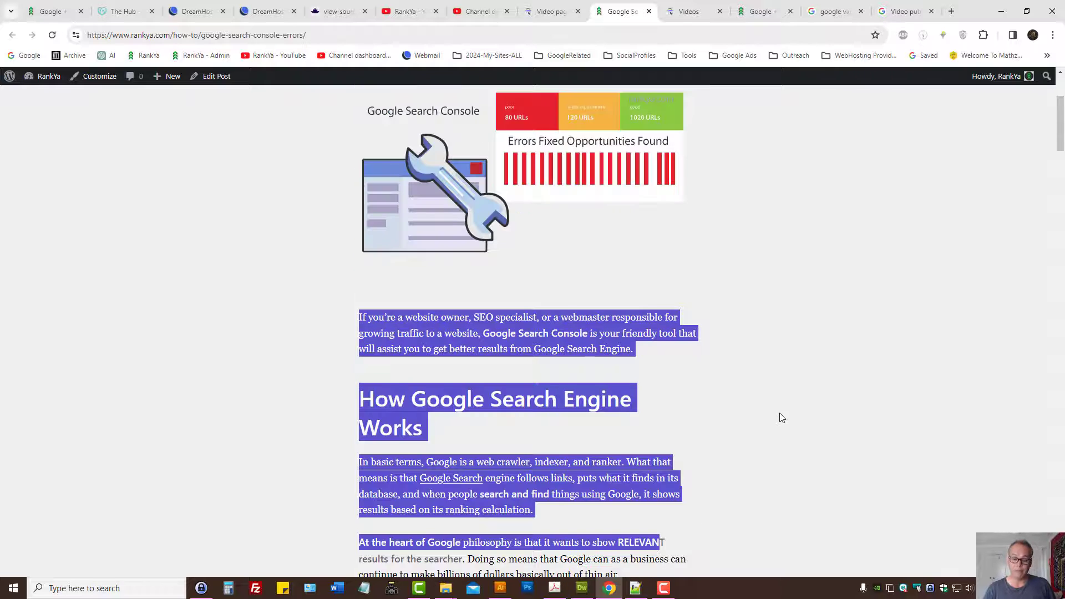
pyautogui.click(767, 414)
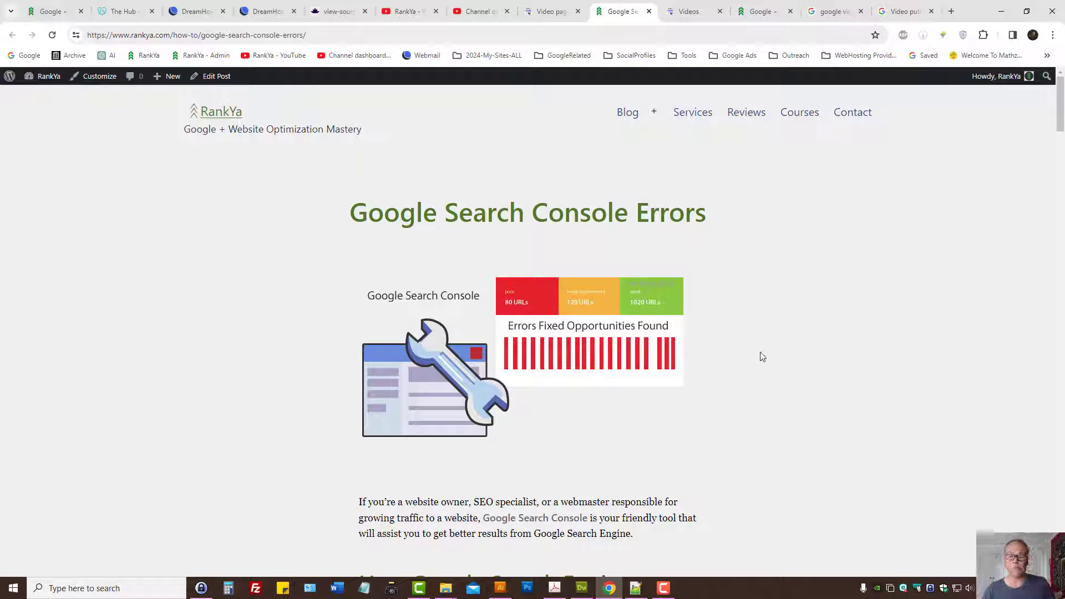
pyautogui.click(549, 11)
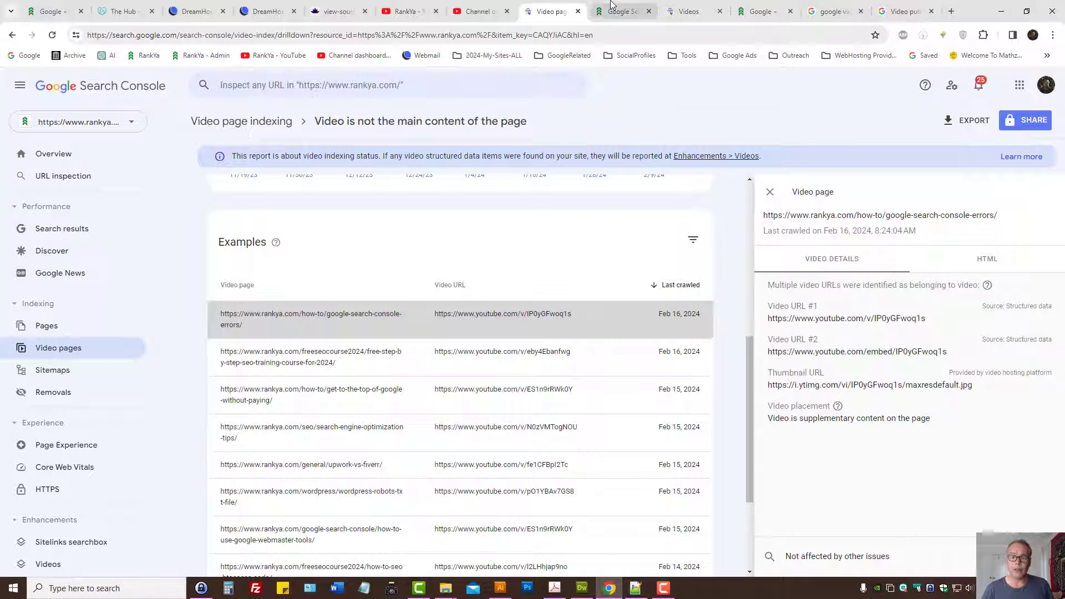
# Step: Scroll the RankYa article to its embedded In-depth Index Coverage tutorial video, comparing with Search Console
pyautogui.click(625, 14)
pyautogui.scroll(-3, 633, 299)
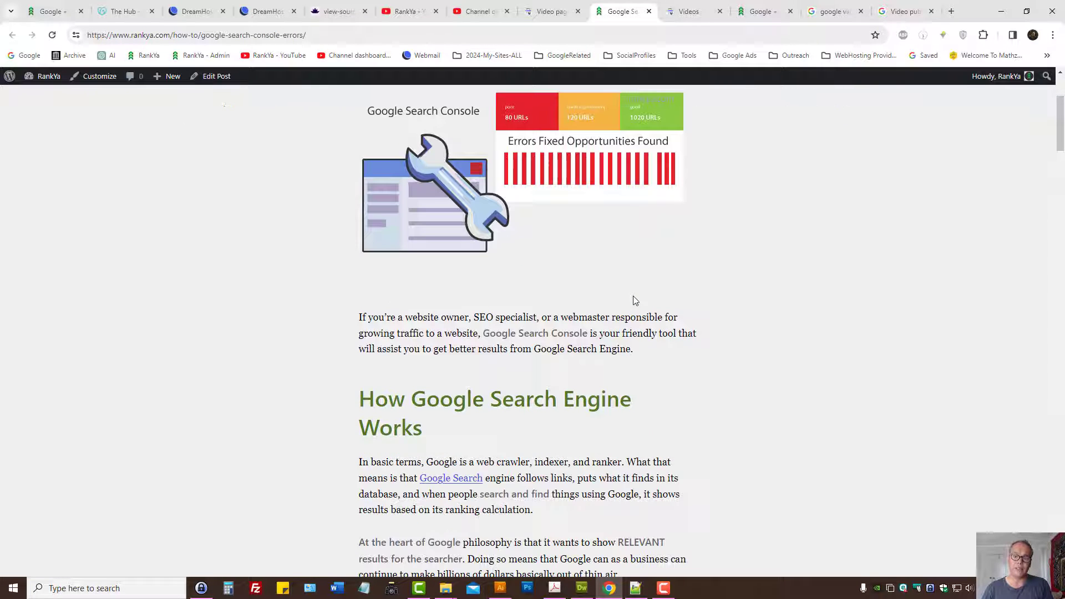
pyautogui.scroll(3, 634, 300)
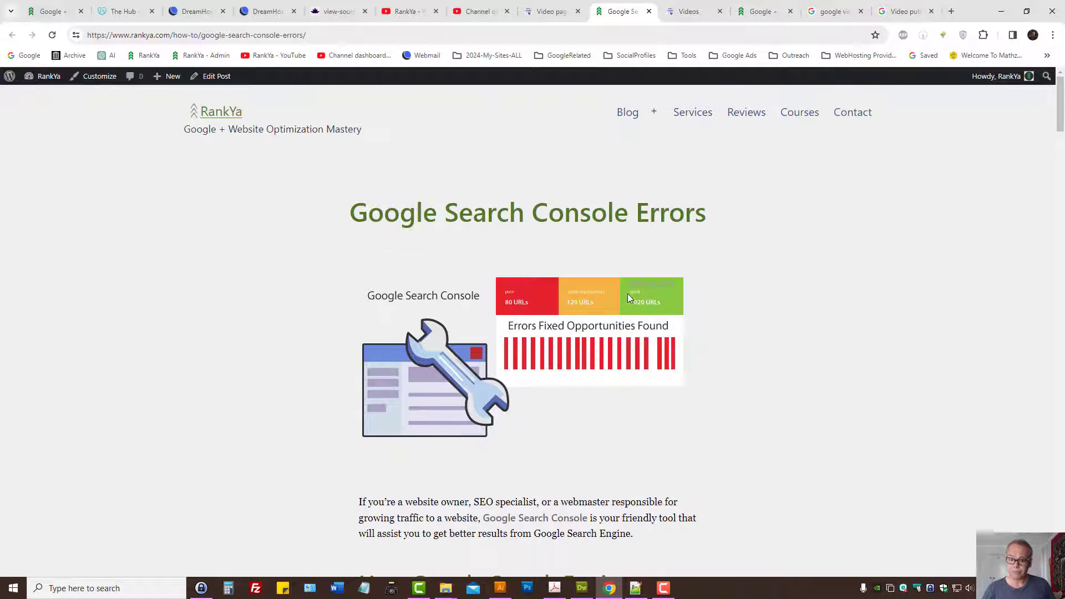
pyautogui.click(549, 11)
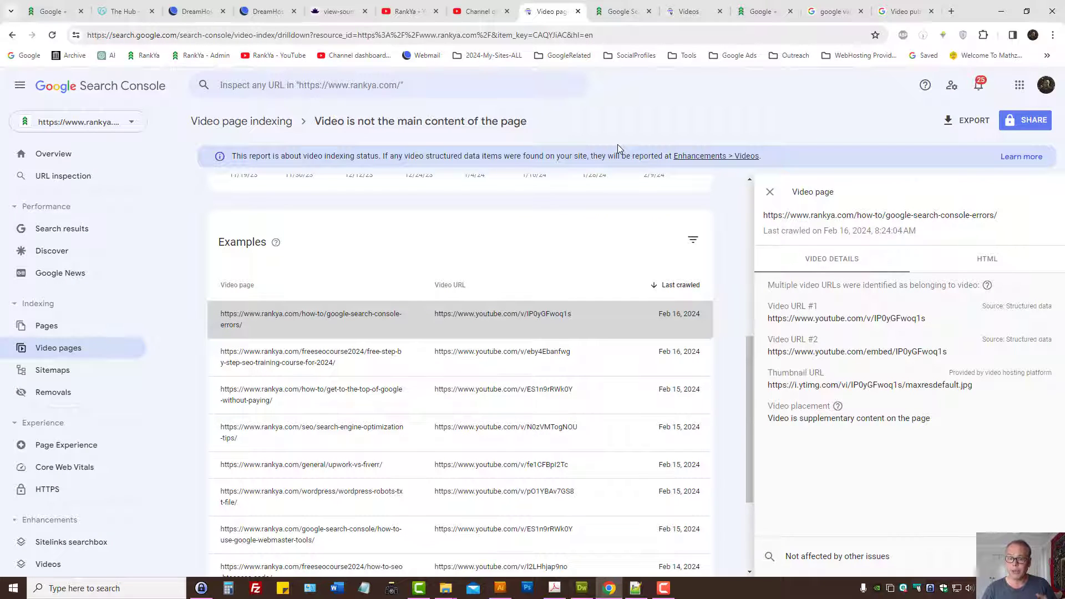
pyautogui.click(621, 11)
pyautogui.scroll(-9, 535, 388)
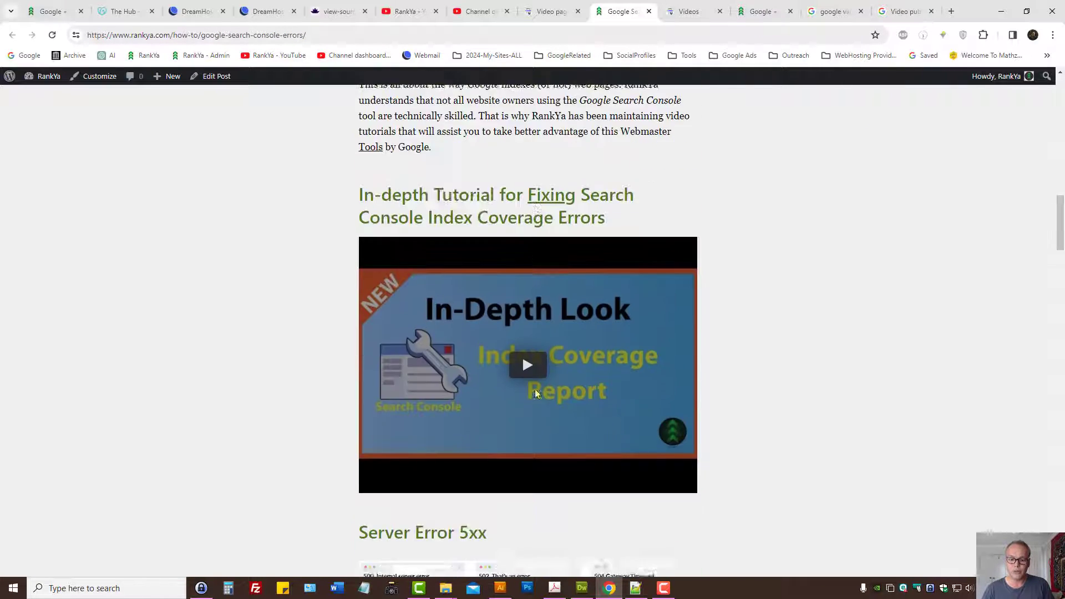
pyautogui.scroll(-3, 534, 391)
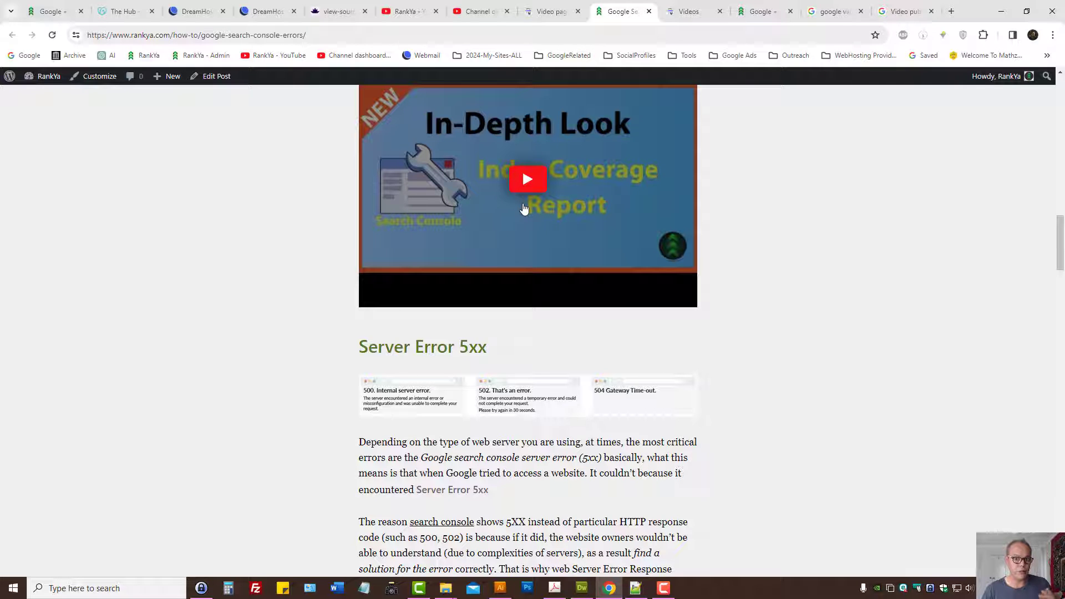
pyautogui.scroll(3, 536, 209)
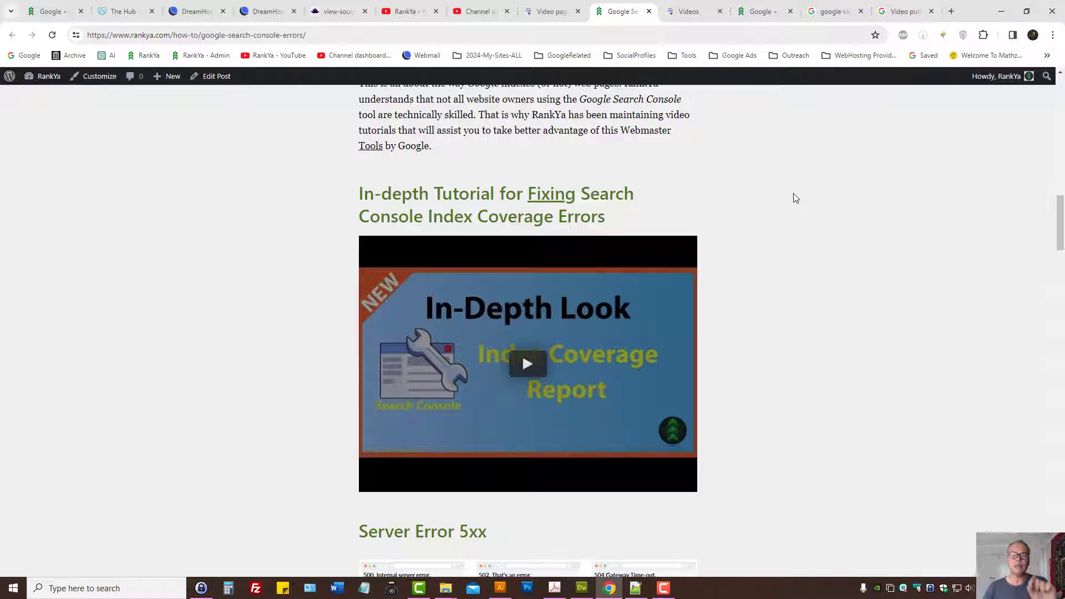
# Step: Open the post's Edit Post screen in a new tab from the admin bar
pyautogui.click(552, 11)
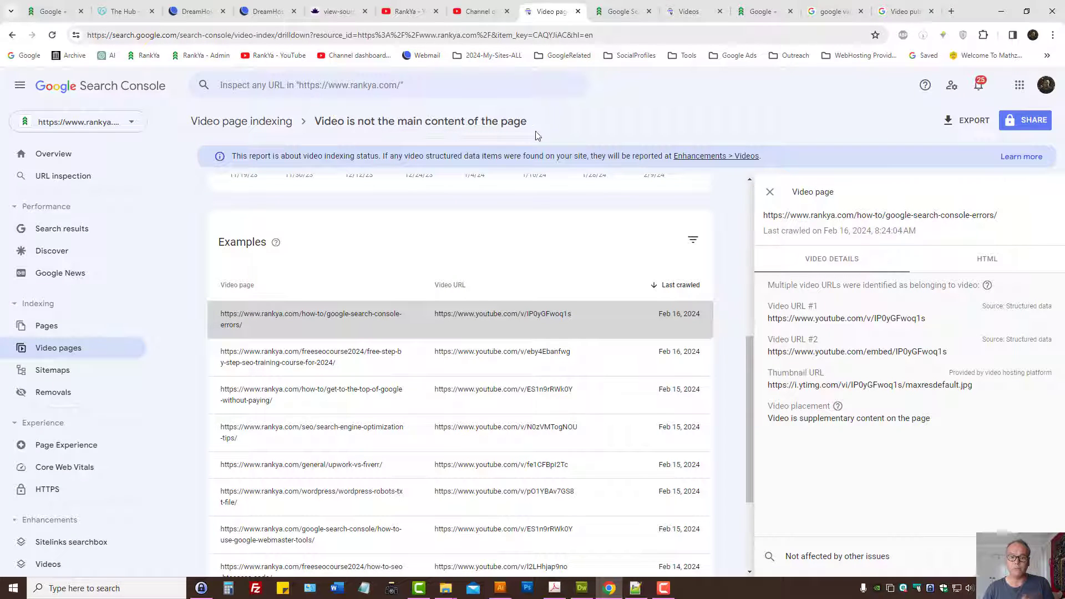
pyautogui.click(619, 9)
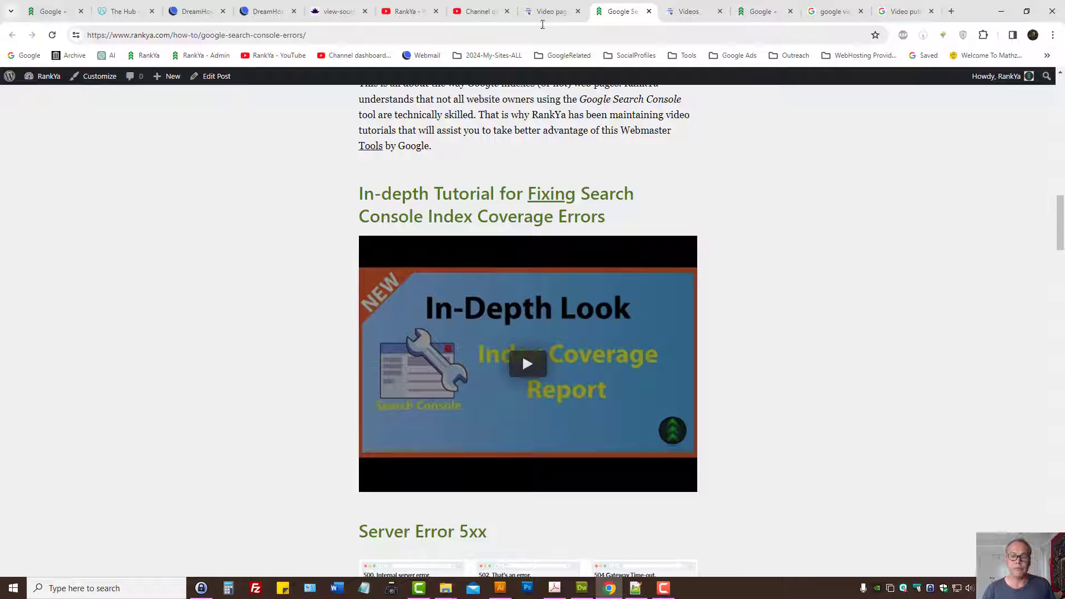
pyautogui.middleClick(529, 199)
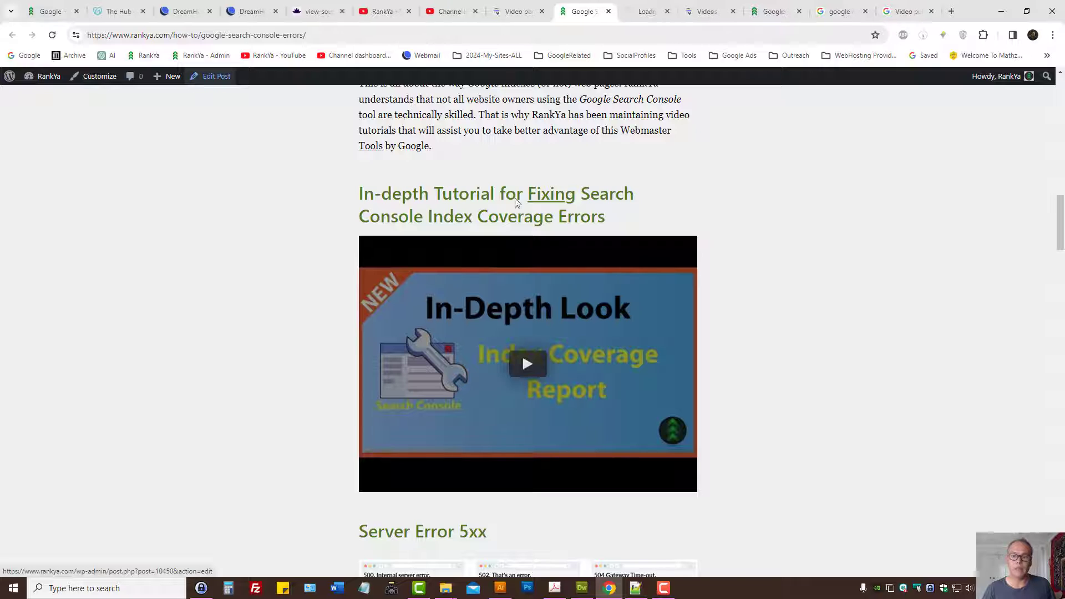
pyautogui.scroll(10, 726, 293)
pyautogui.click(643, 11)
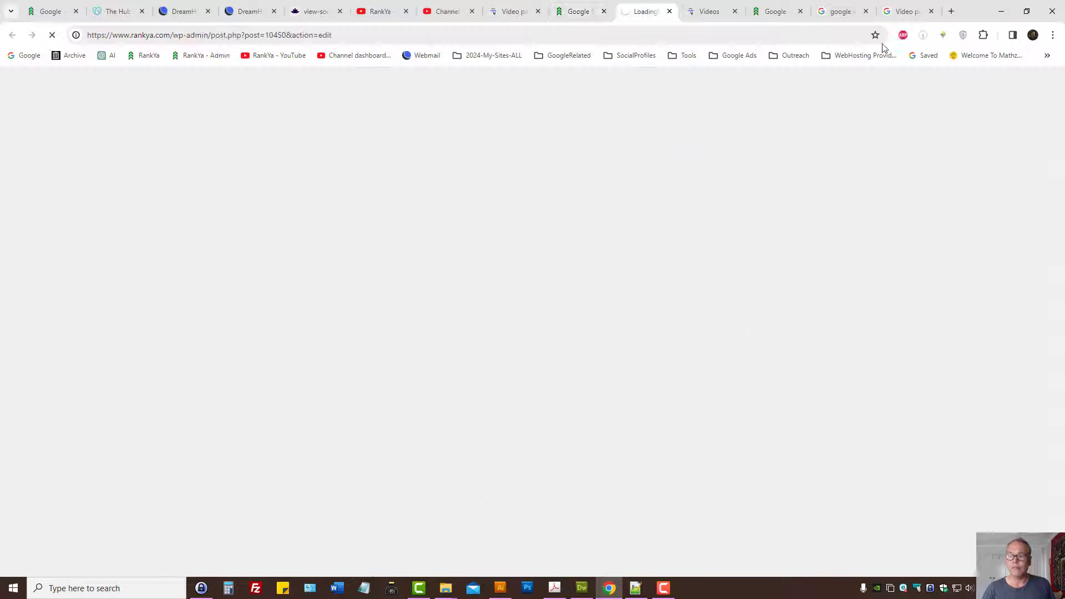
pyautogui.click(903, 11)
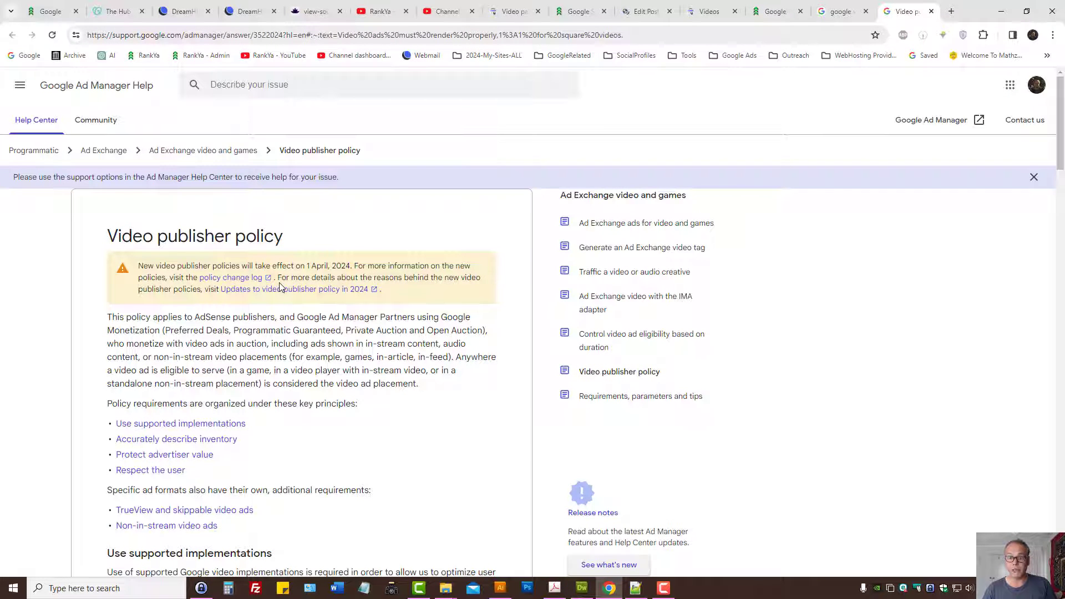
pyautogui.click(632, 10)
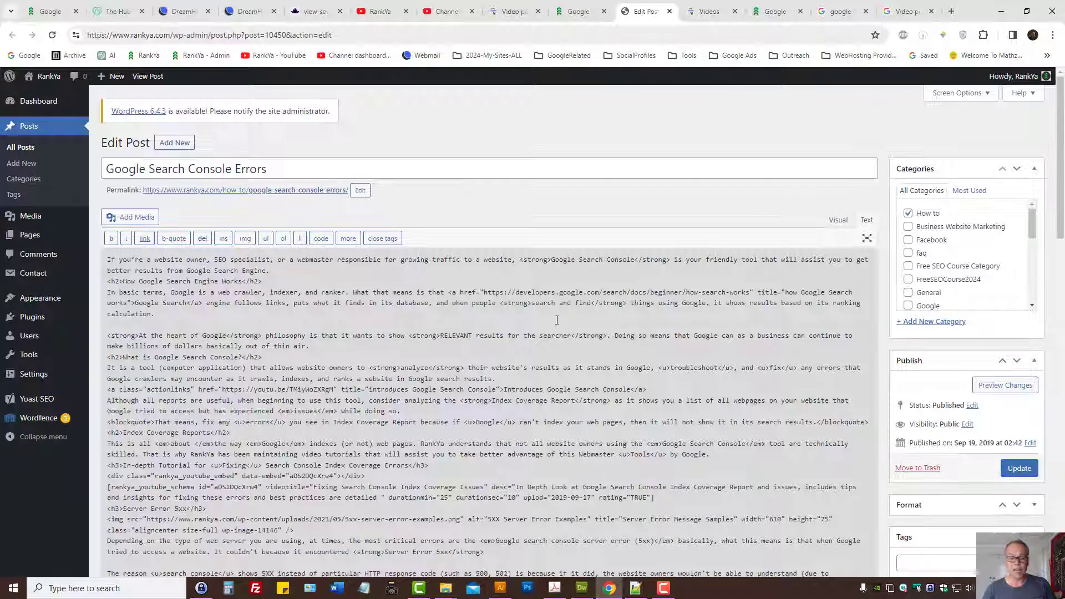
pyautogui.scroll(-2, 443, 468)
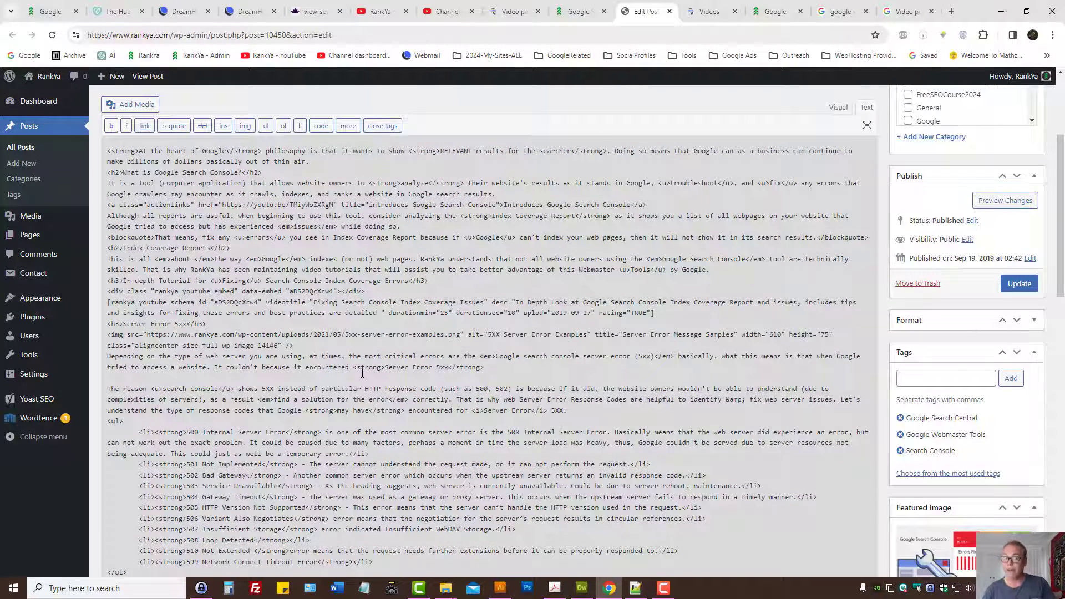
pyautogui.scroll(3, 362, 372)
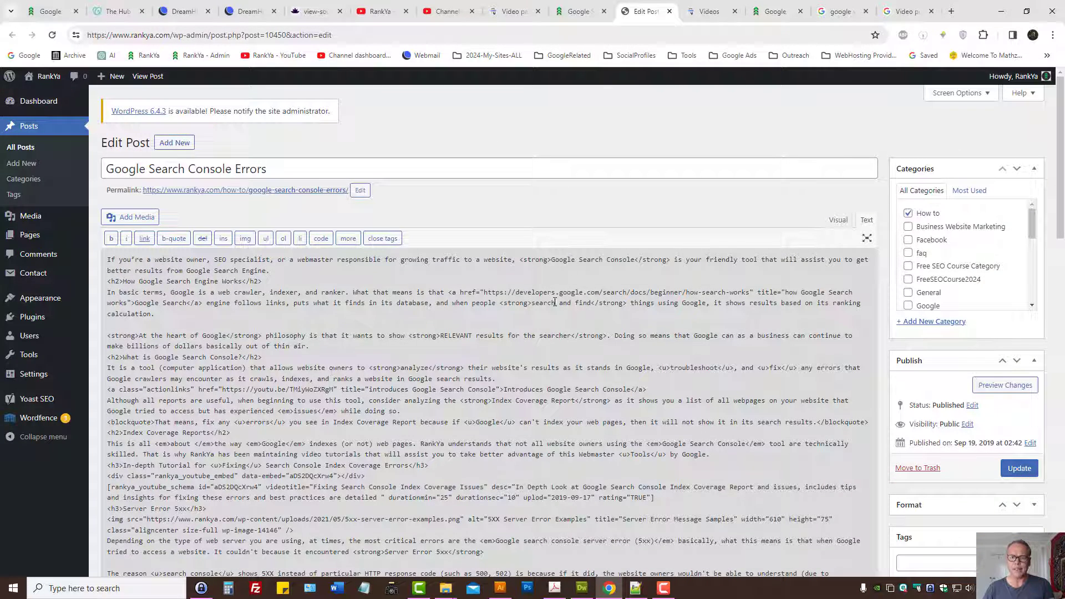
pyautogui.click(579, 12)
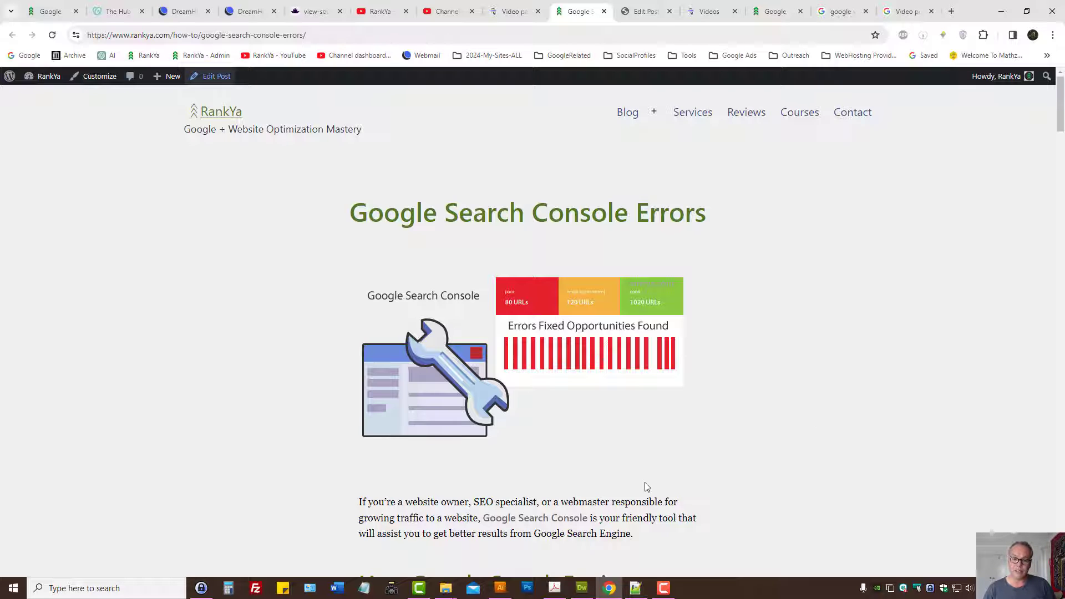
# Step: Compare the Search Console Video page tab with the live article, then switch to the Edit Post tab
pyautogui.scroll(-3, 644, 481)
pyautogui.scroll(3, 644, 481)
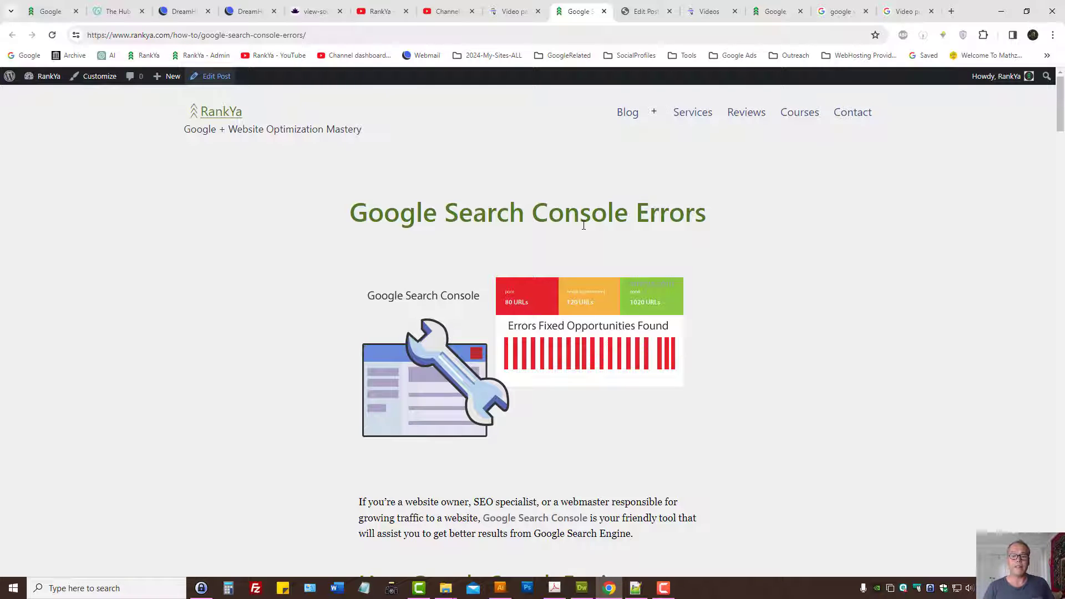
pyautogui.click(516, 11)
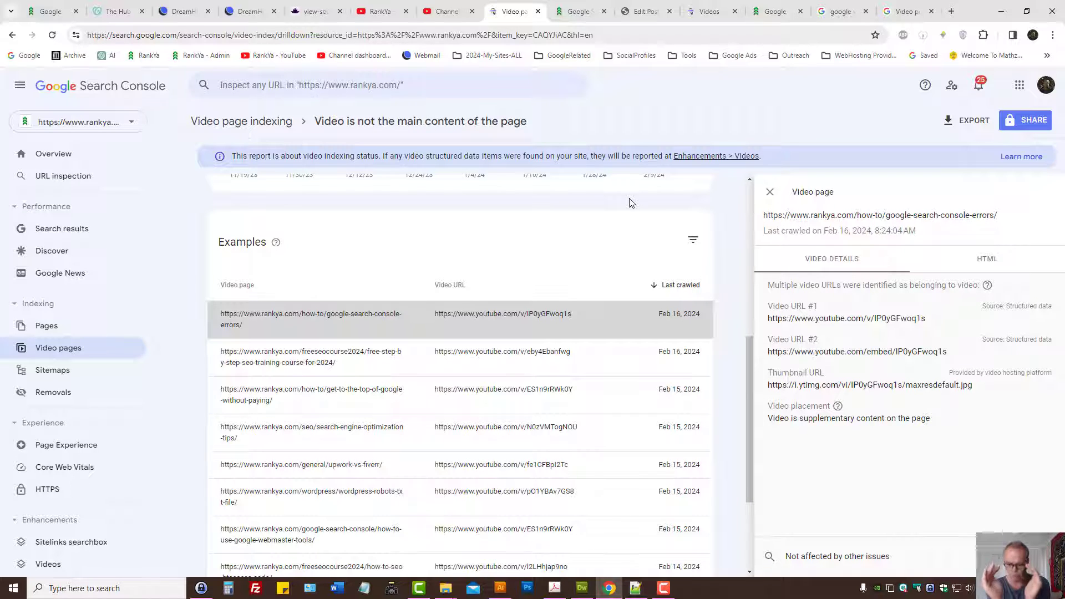
pyautogui.click(579, 12)
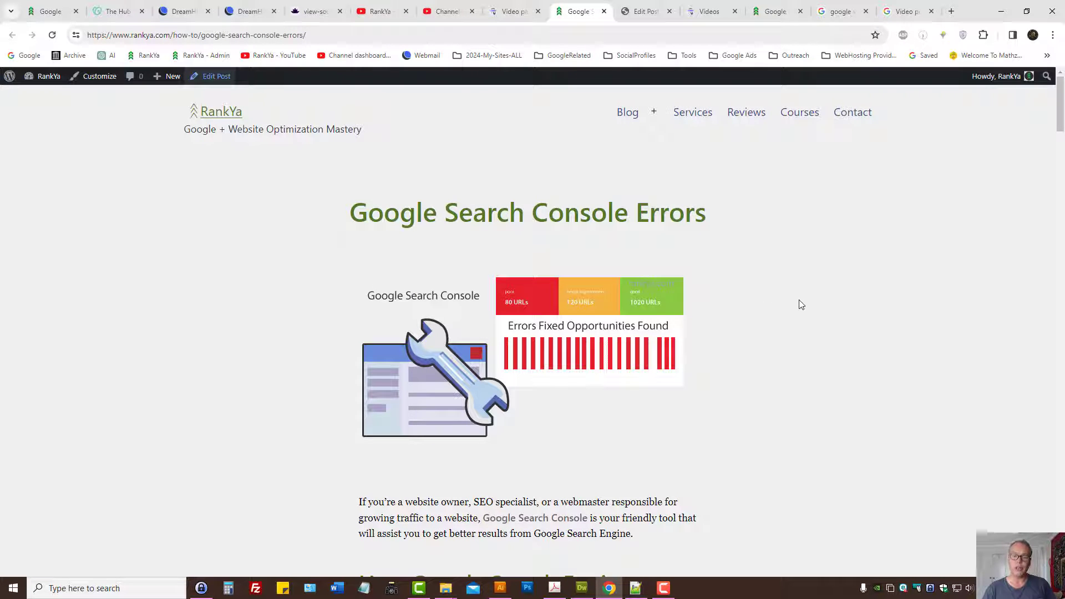
pyautogui.click(643, 11)
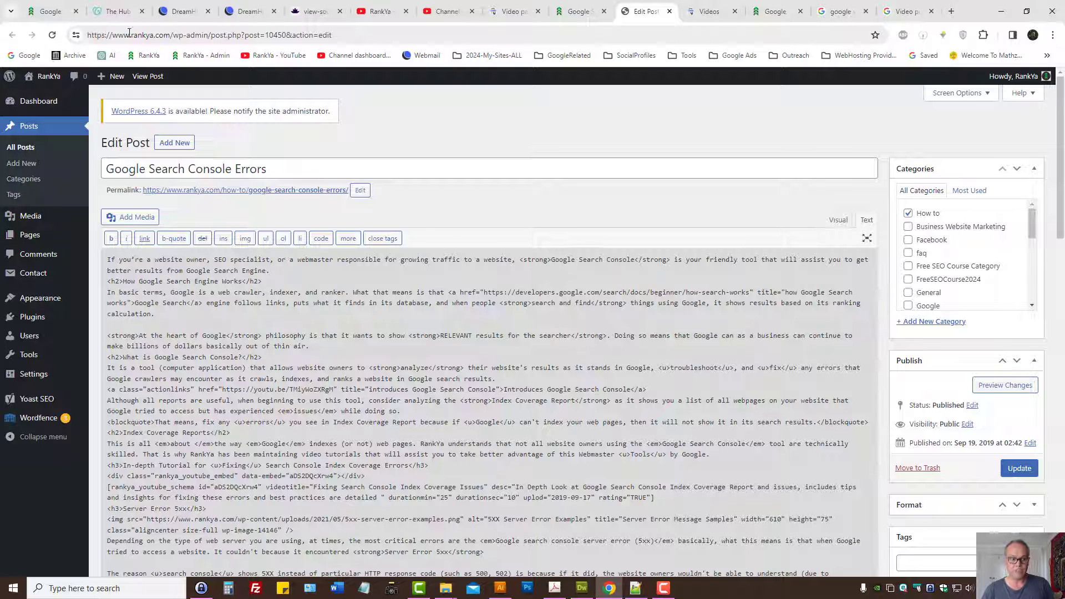
# Step: Insert a 'VIDEO' placeholder line after the intro paragraph in the Text editor and preview the changes
pyautogui.moveTo(170, 35); pyautogui.dragTo(87, 35)
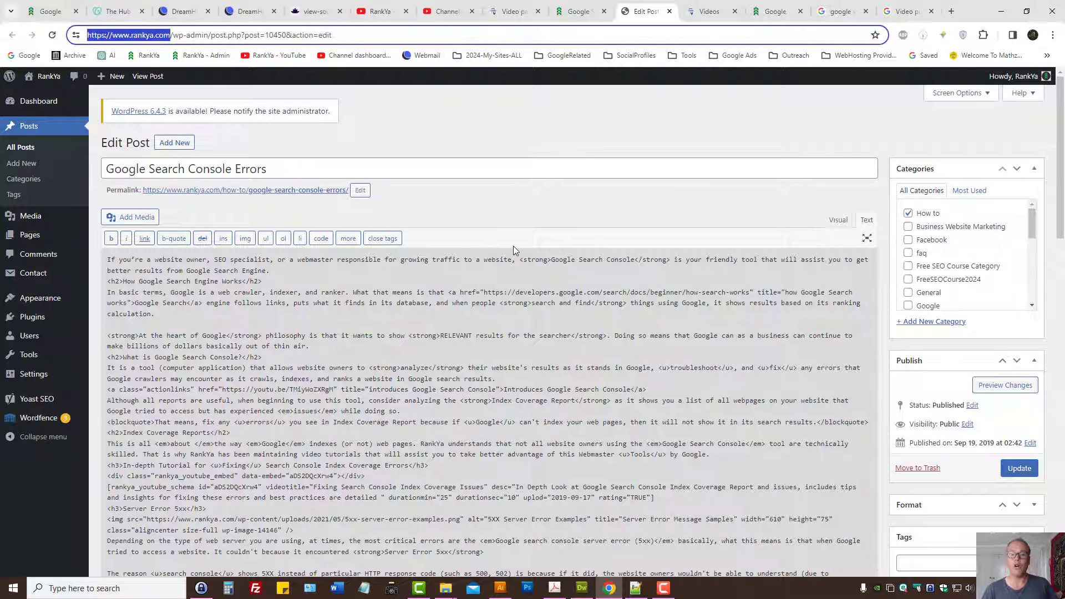
pyautogui.click(424, 184)
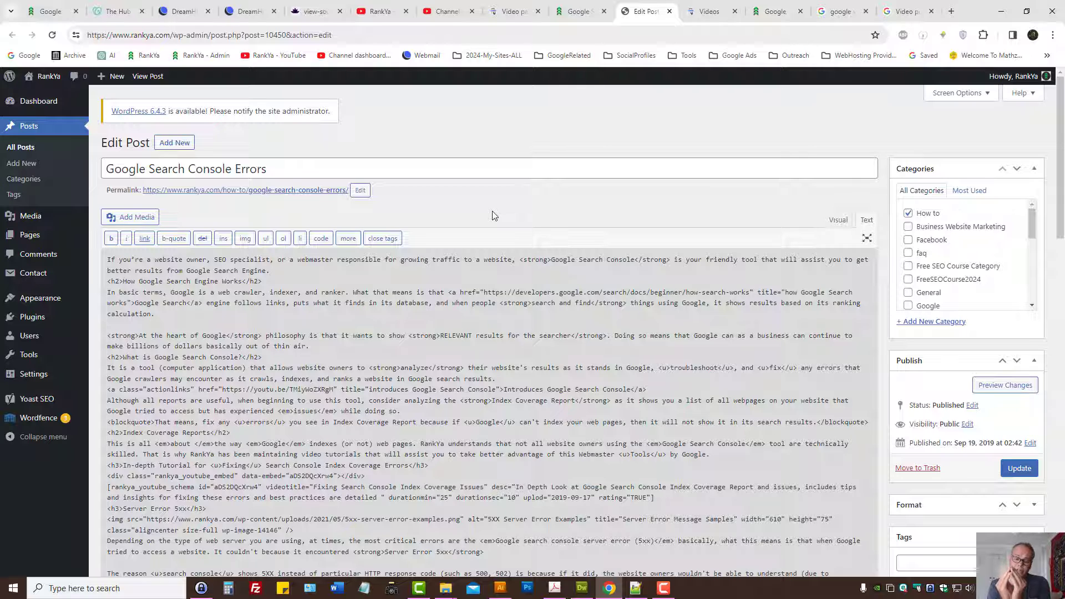
pyautogui.click(427, 473)
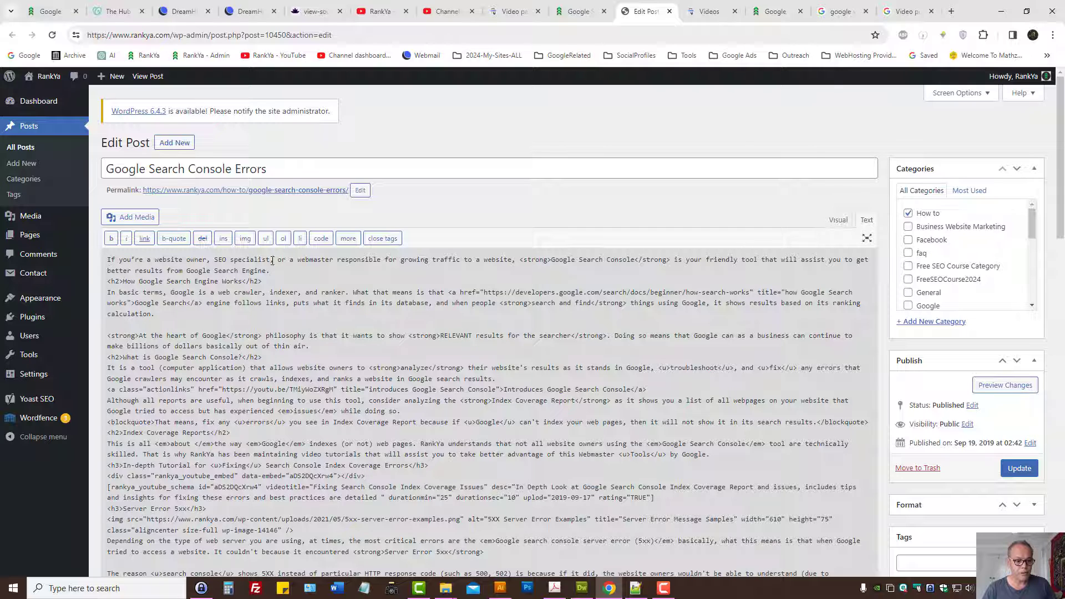
pyautogui.press('Return')
pyautogui.press('Return')
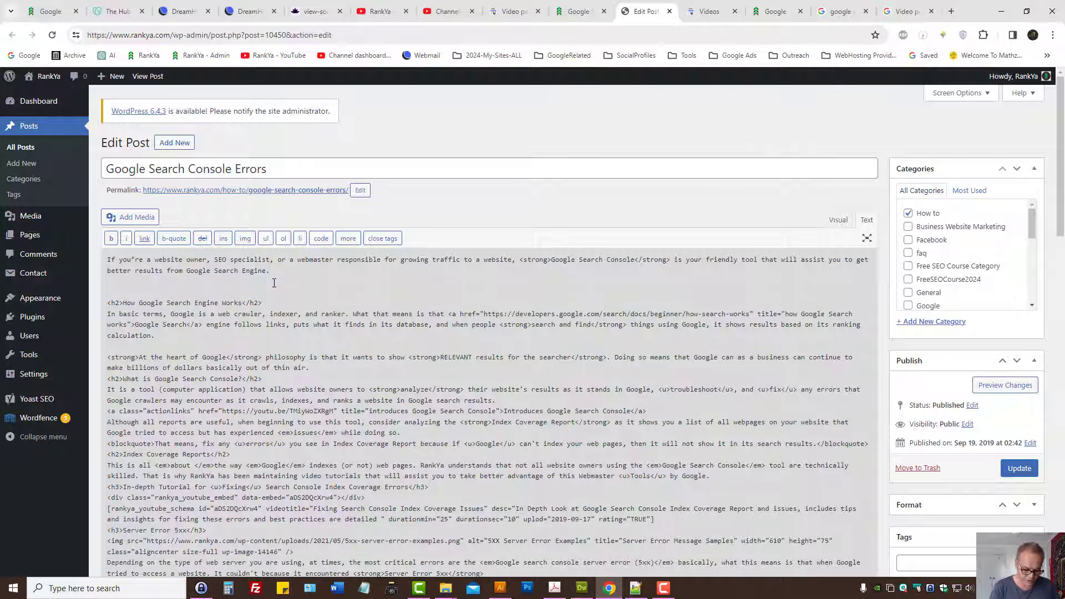
pyautogui.write('VIDEO')
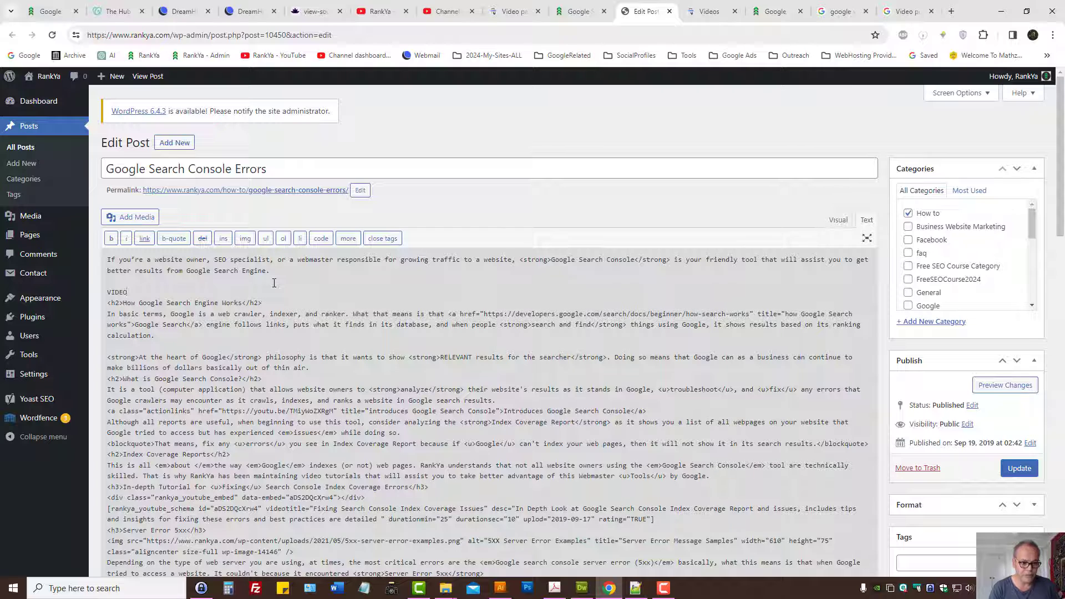
pyautogui.press('Return')
pyautogui.doubleClick(117, 292)
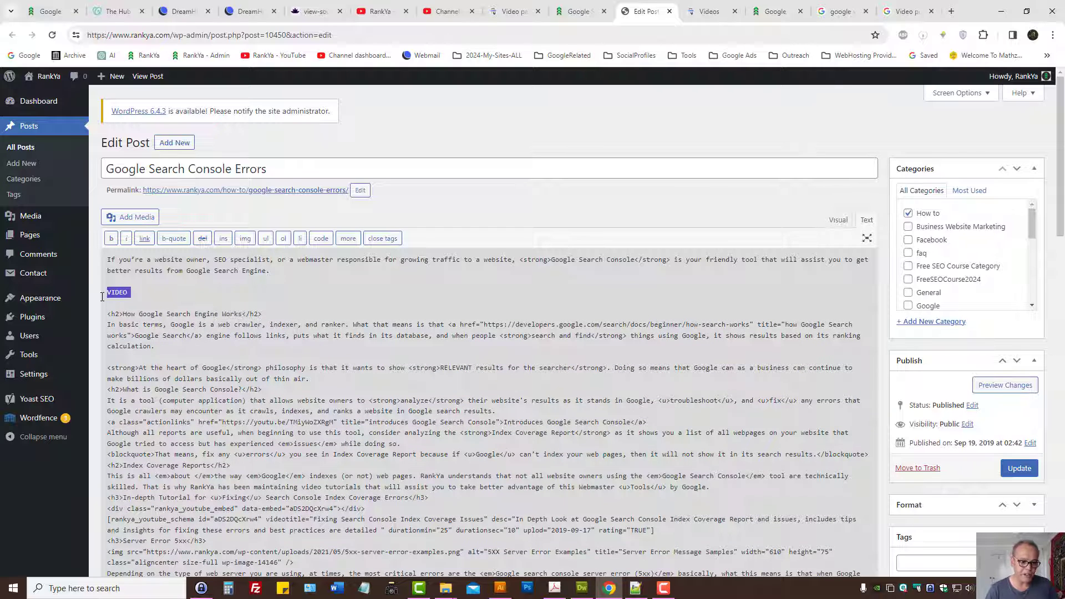
pyautogui.click(1001, 385)
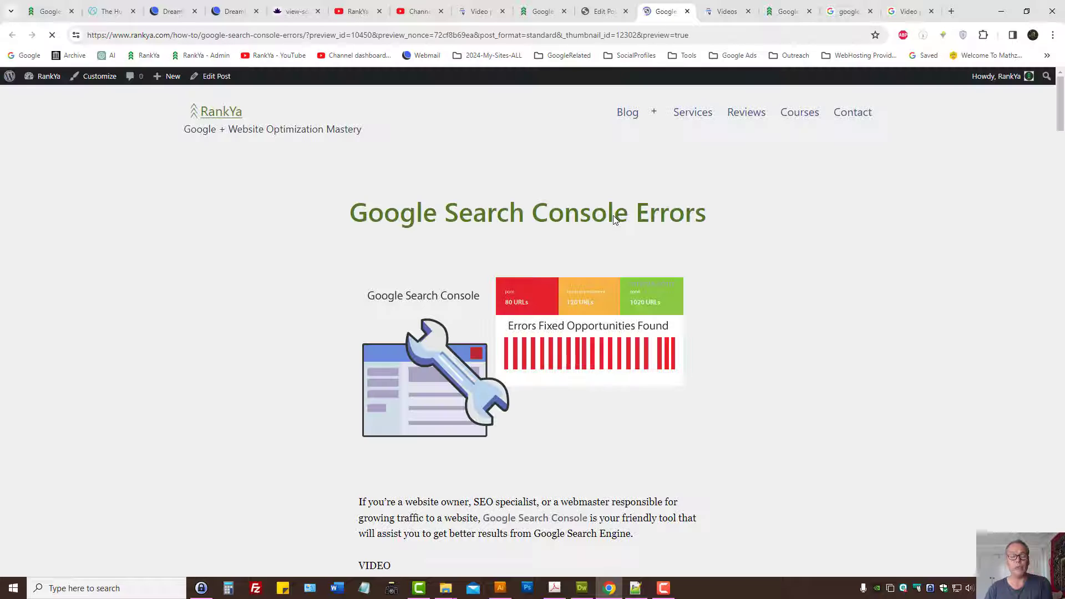
# Step: Highlight the VIDEO placeholder in the post preview
pyautogui.scroll(-3, 344, 378)
pyautogui.moveTo(344, 378); pyautogui.dragTo(434, 379)
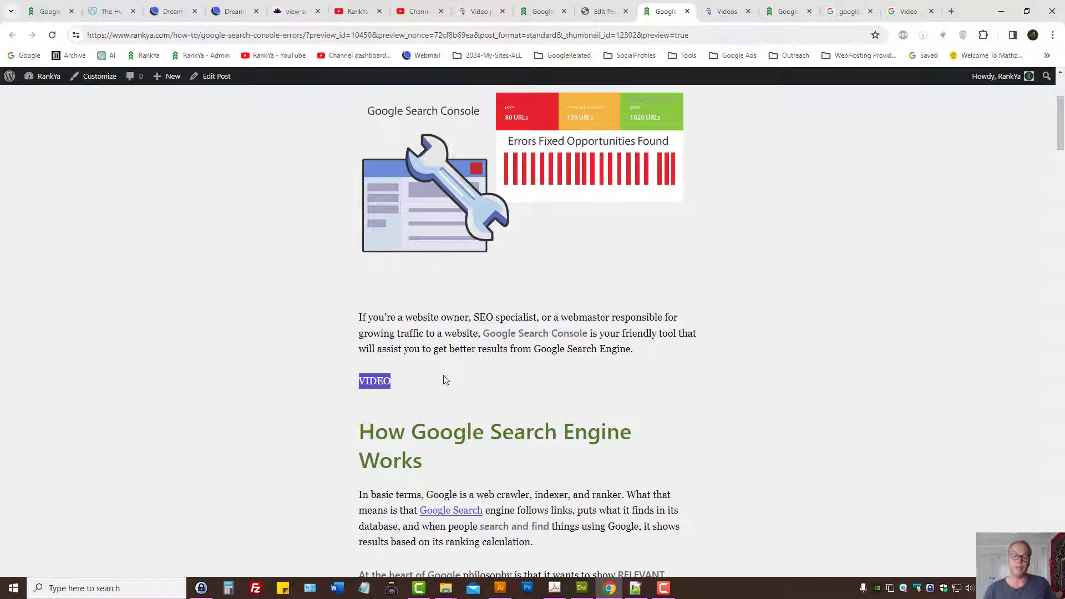
pyautogui.scroll(3, 616, 298)
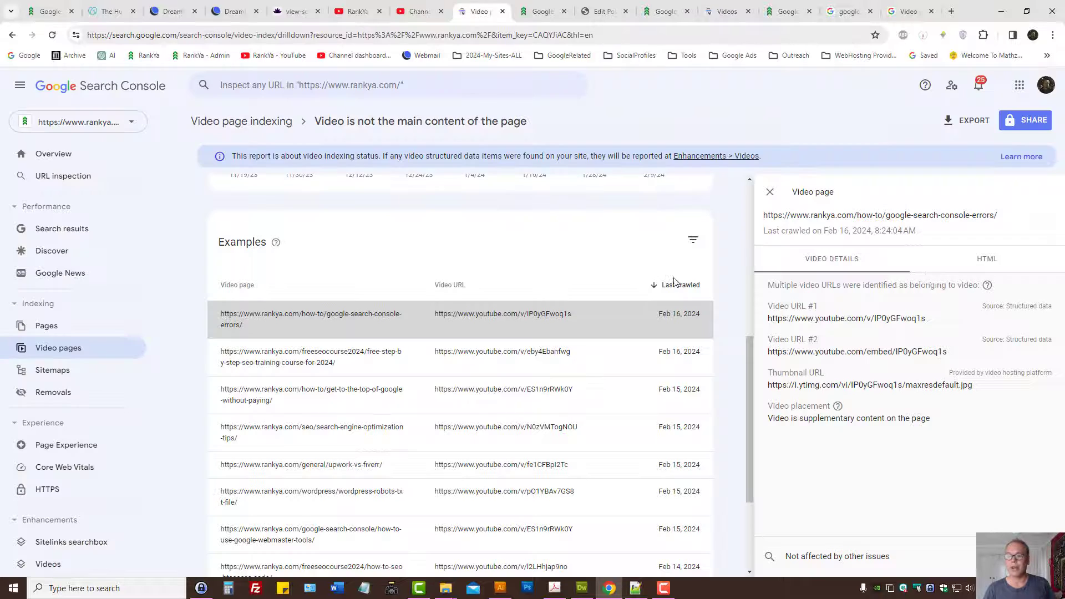
# Step: Close Search Console's Video page panel, highlight the 153 affected-page count, and return to the article
pyautogui.click(478, 11)
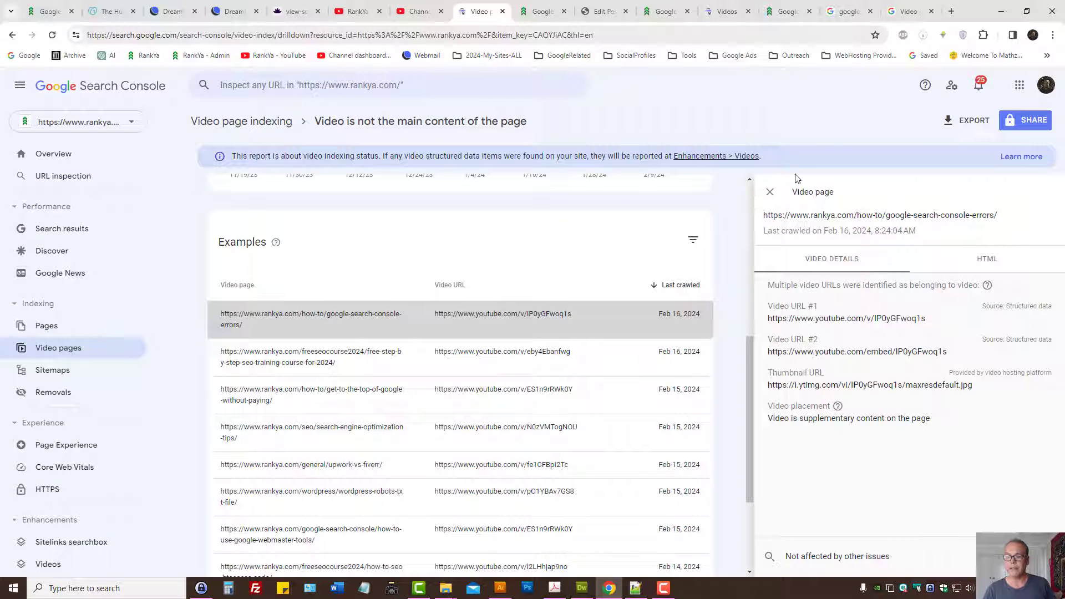
pyautogui.click(769, 191)
pyautogui.scroll(6, 435, 217)
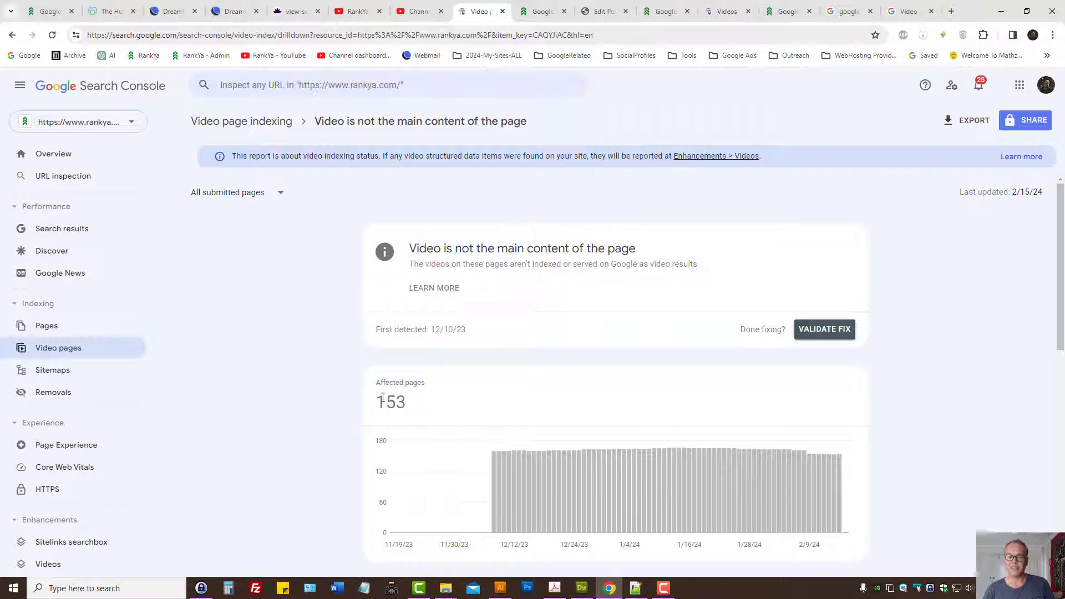
pyautogui.moveTo(376, 402); pyautogui.dragTo(410, 405)
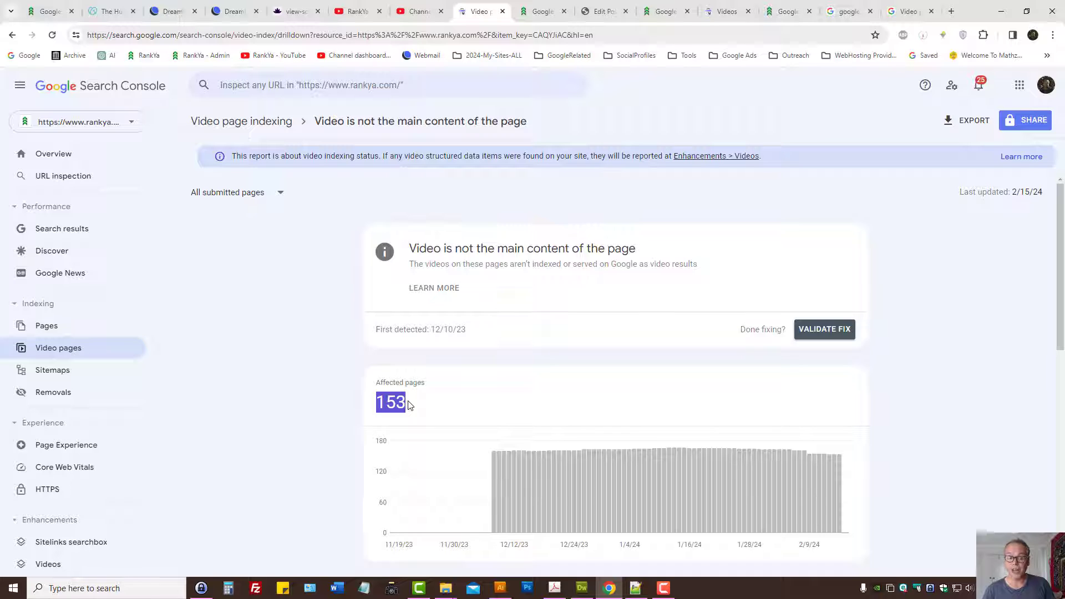
pyautogui.click(315, 126)
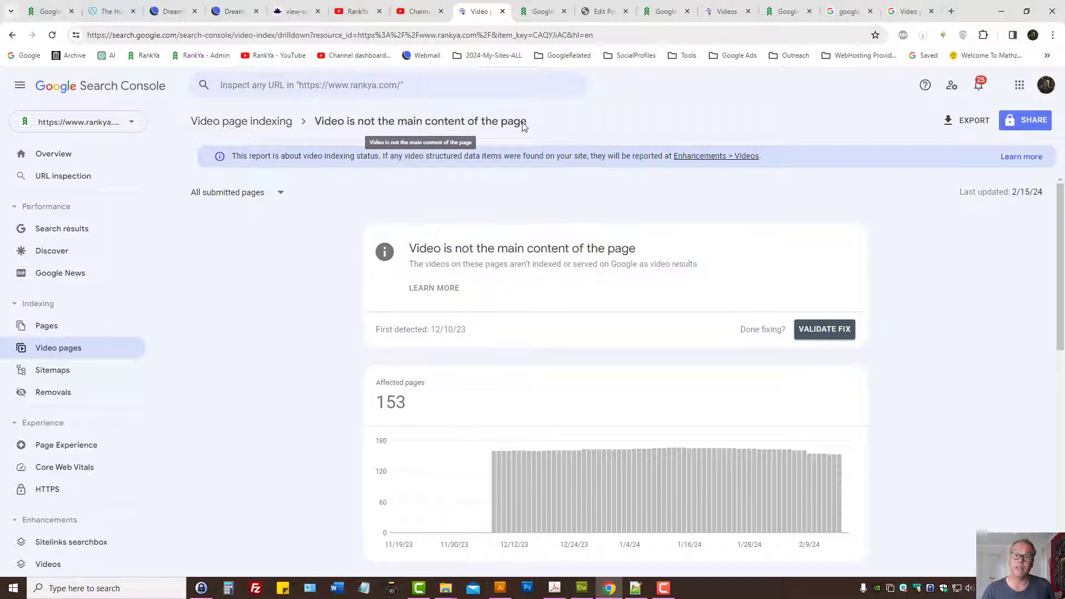
pyautogui.click(542, 11)
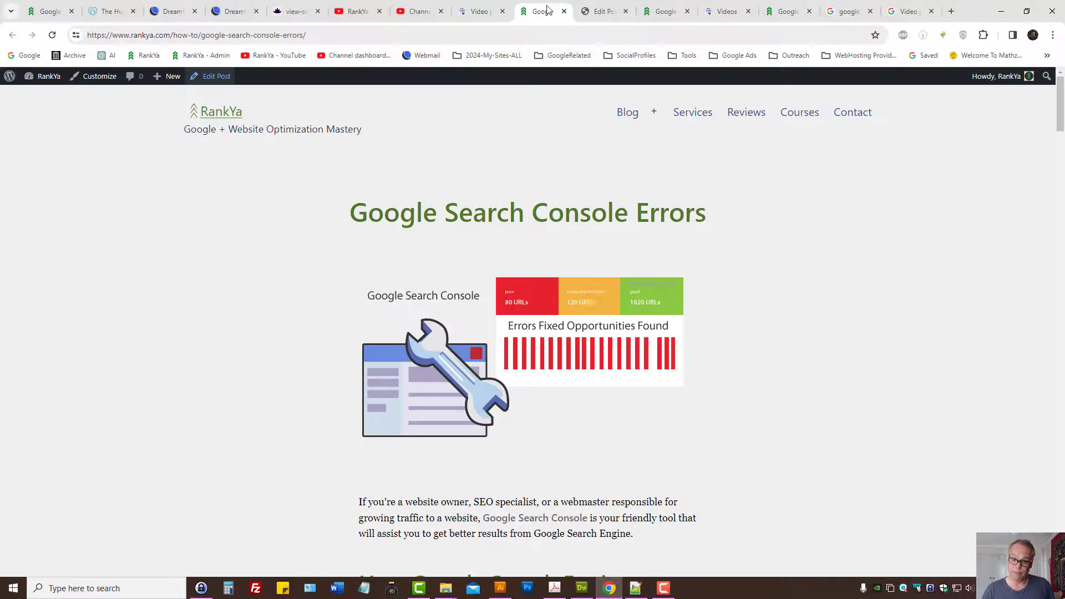
# Step: Scroll the live article, then switch to Search Console's Examples table listing 10 of 153 pages
pyautogui.scroll(-10, 559, 340)
pyautogui.scroll(-3, 557, 339)
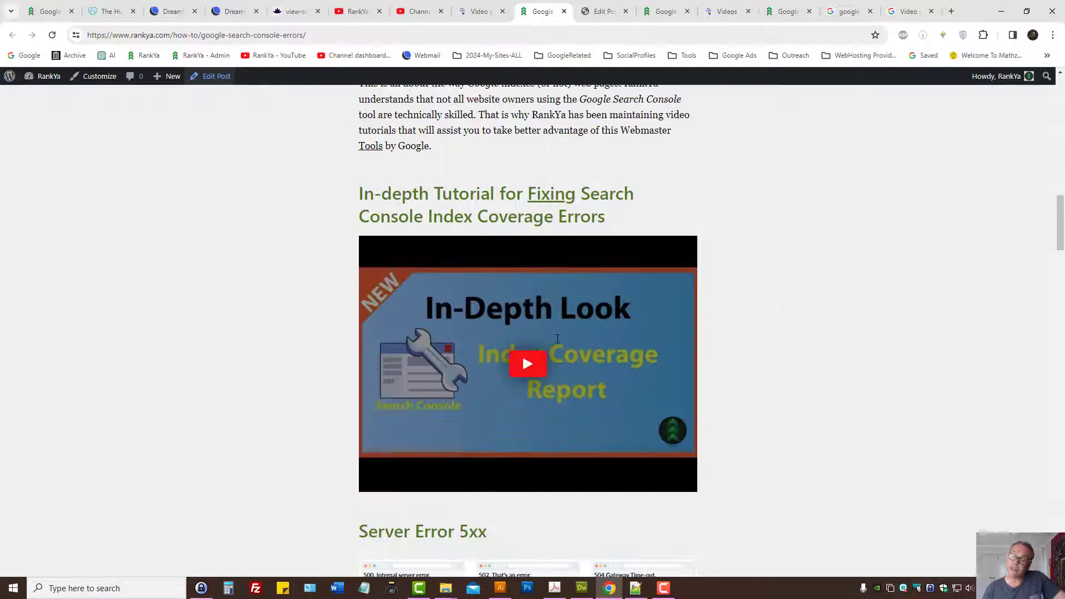
pyautogui.press('Home')
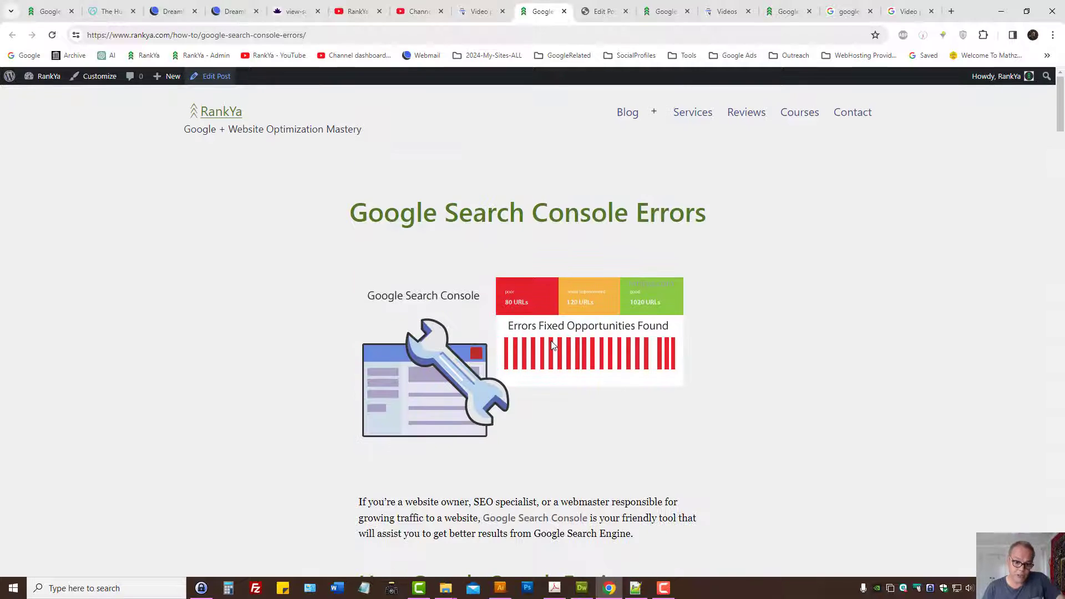
pyautogui.scroll(-13, 552, 344)
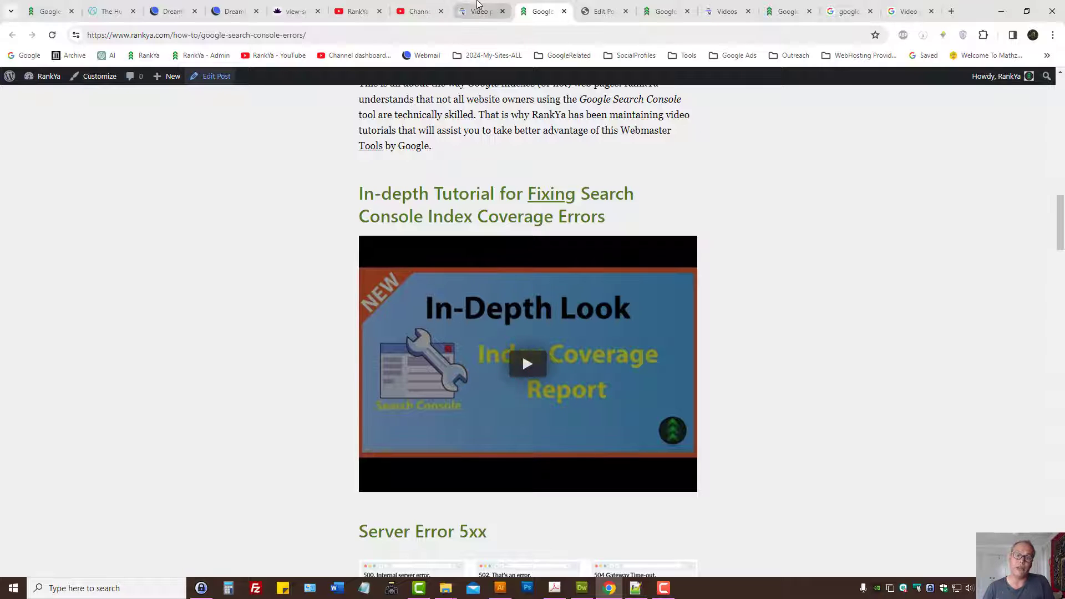
pyautogui.hotkey('ctrl', 'shift', 'Tab')
pyautogui.scroll(-10, 482, 383)
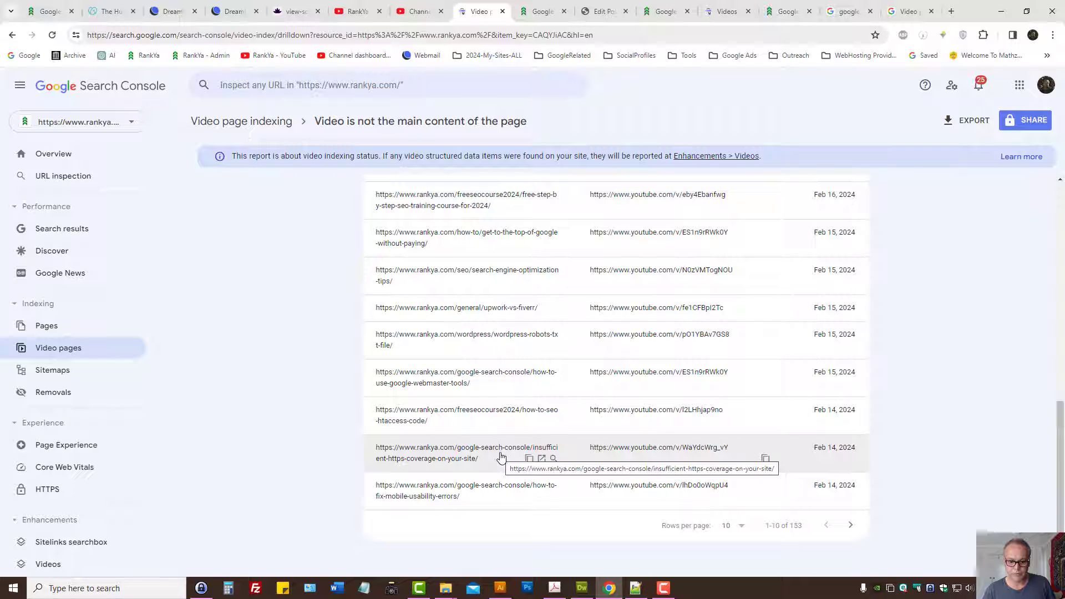
# Step: View the insufficient-https-coverage page's video details and its status banner, then start a new Google tab
pyautogui.tripleClick(482, 460)
pyautogui.click(477, 461)
pyautogui.click(430, 458)
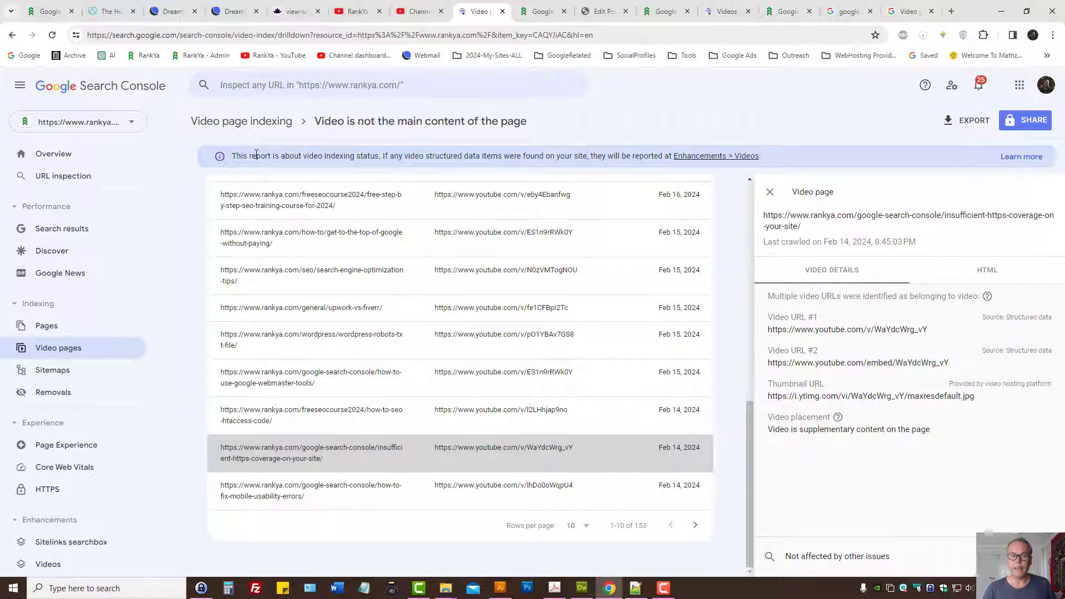
pyautogui.moveTo(232, 156); pyautogui.dragTo(380, 156)
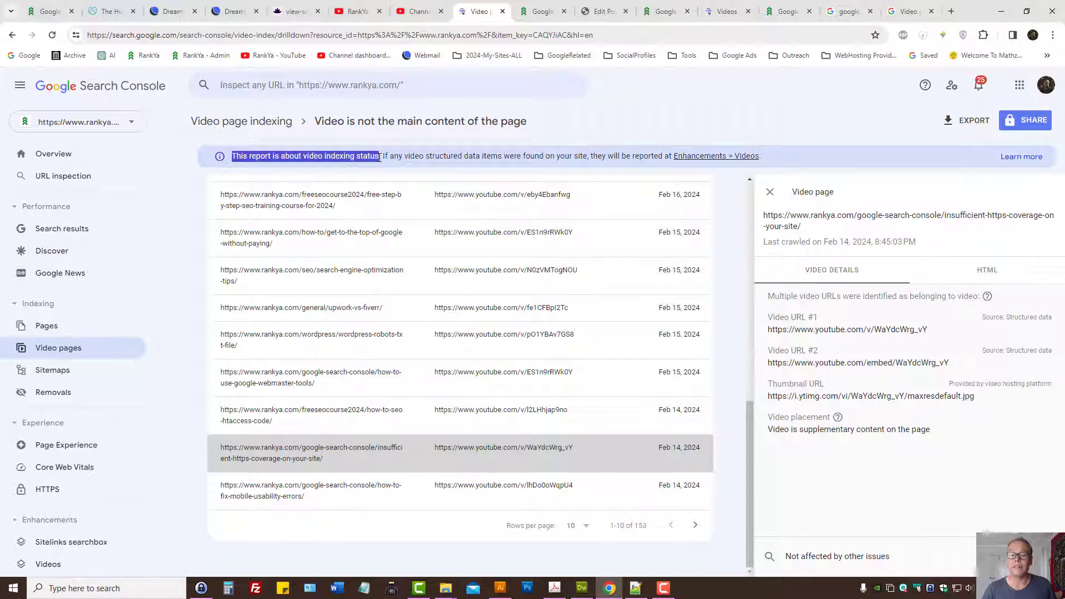
pyautogui.click(335, 159)
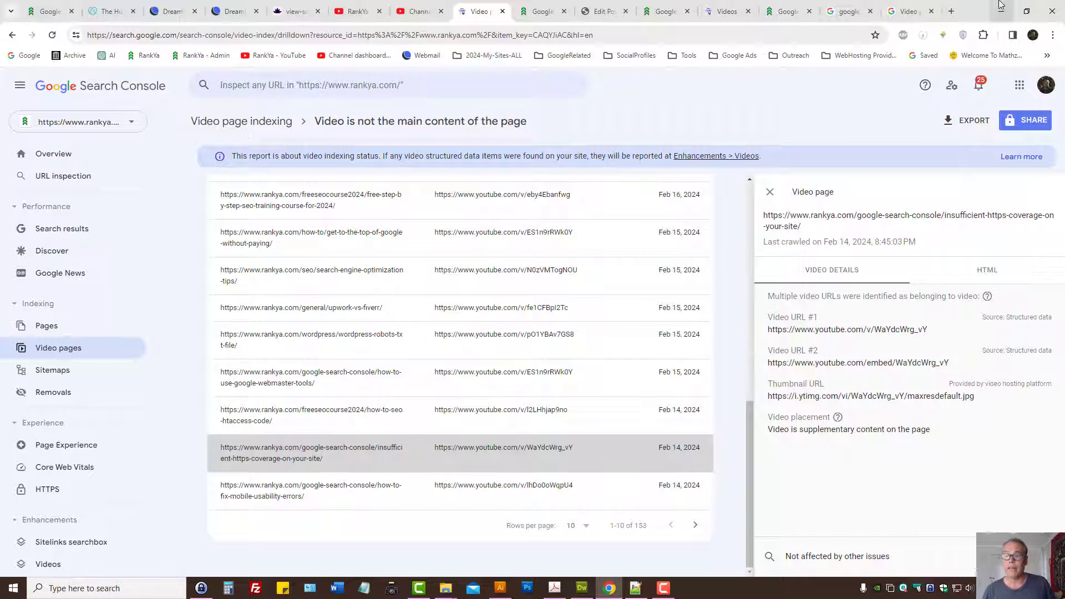
pyautogui.keyDown('ctrl'); pyautogui.keyDown('shift'); pyautogui.click(10, 56); pyautogui.keyUp('shift'); pyautogui.keyUp('ctrl')
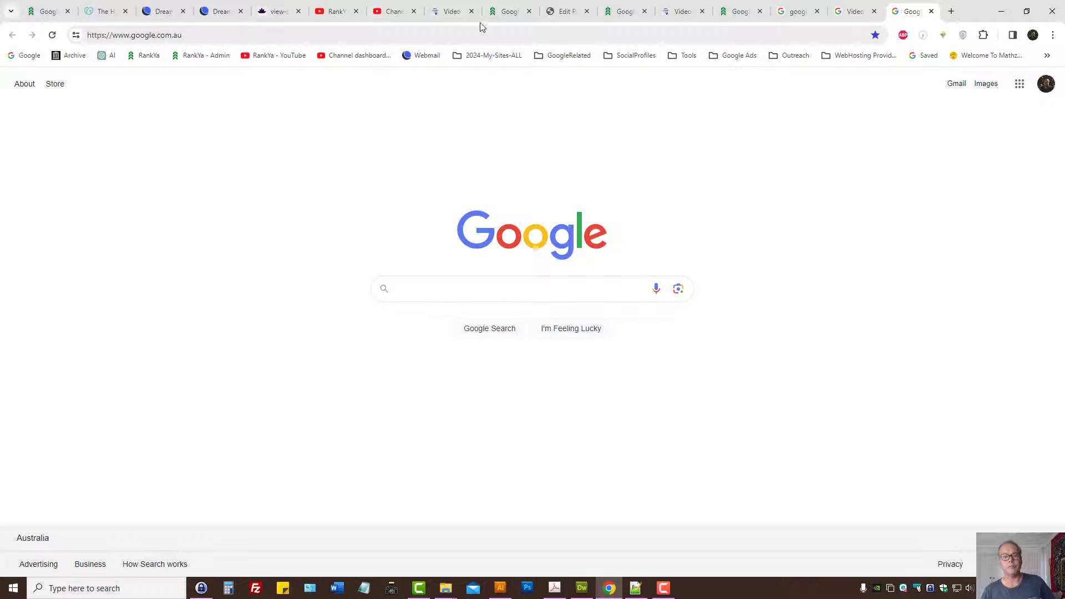
# Step: Open the Insufficient HTTPS Coverage article and copy its heading
pyautogui.click(452, 11)
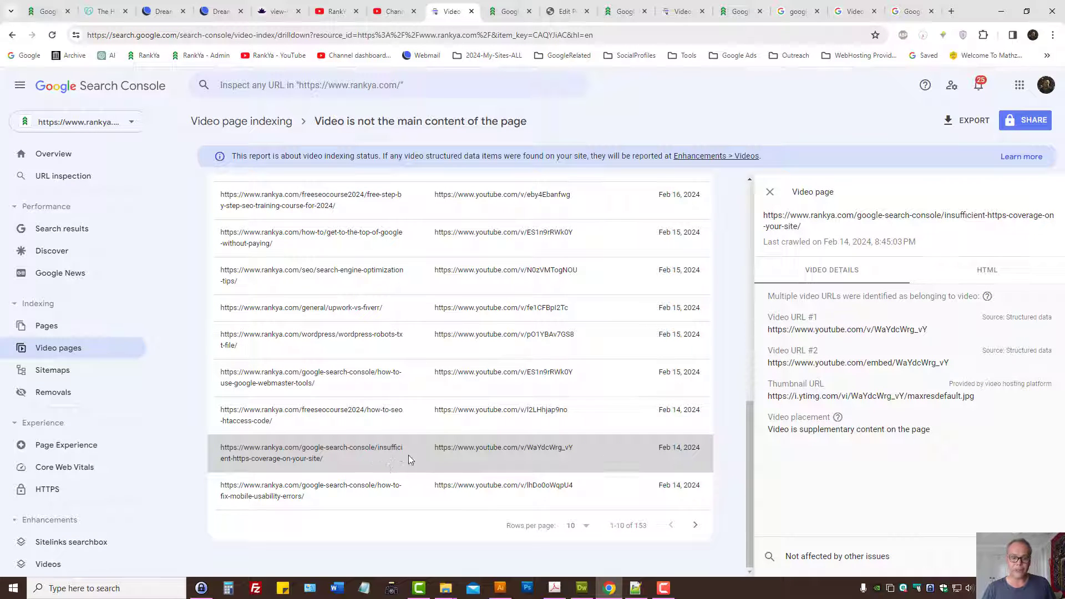
pyautogui.click(386, 460)
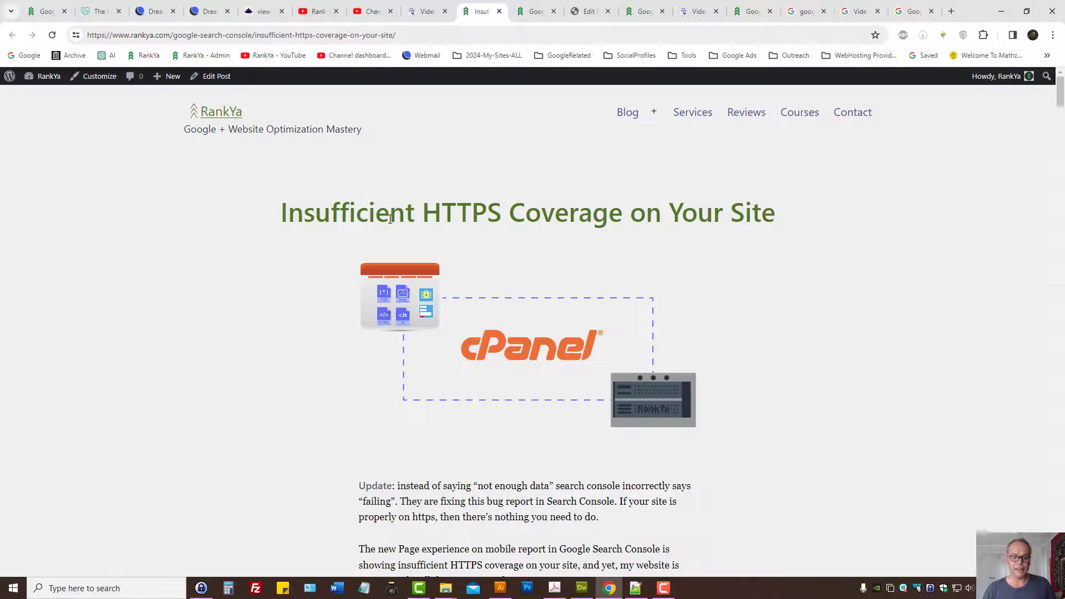
pyautogui.moveTo(283, 218); pyautogui.dragTo(779, 233)
pyautogui.rightClick(697, 216)
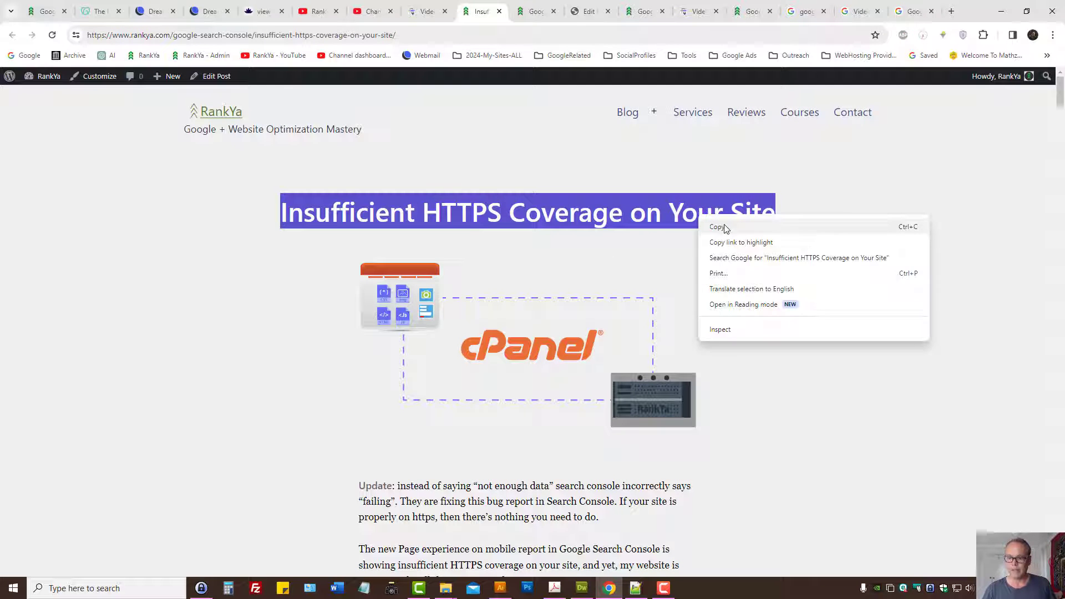
pyautogui.click(713, 224)
# Step: Search Google for the exact phrase "Insufficient HTTPS Coverage on Your Site" and scroll to the Videos results
pyautogui.click(915, 11)
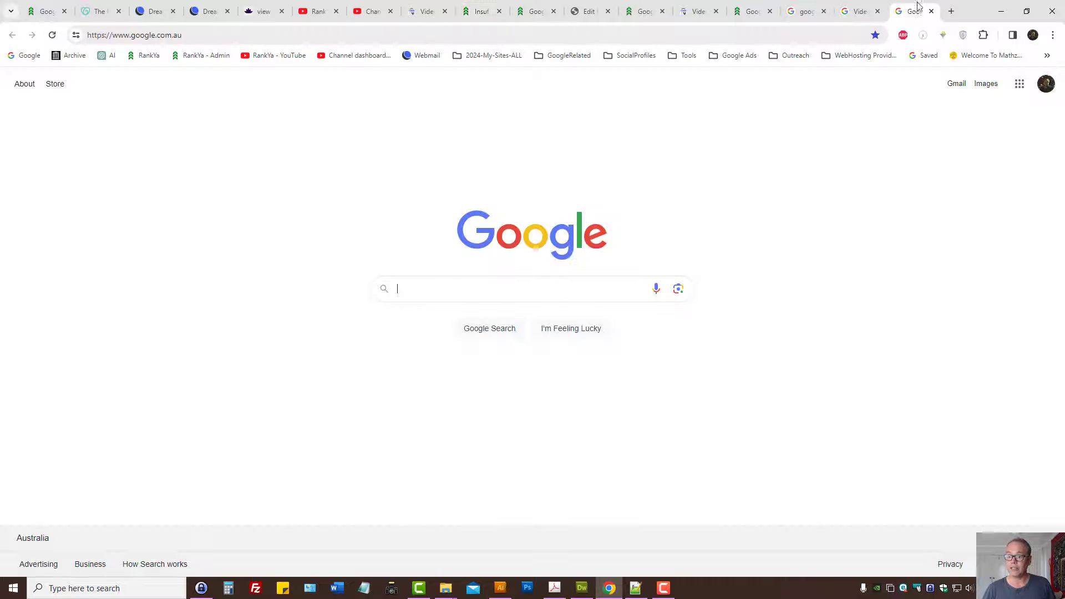
pyautogui.click(428, 292)
pyautogui.write('"')
pyautogui.hotkey('ctrl', 'v')
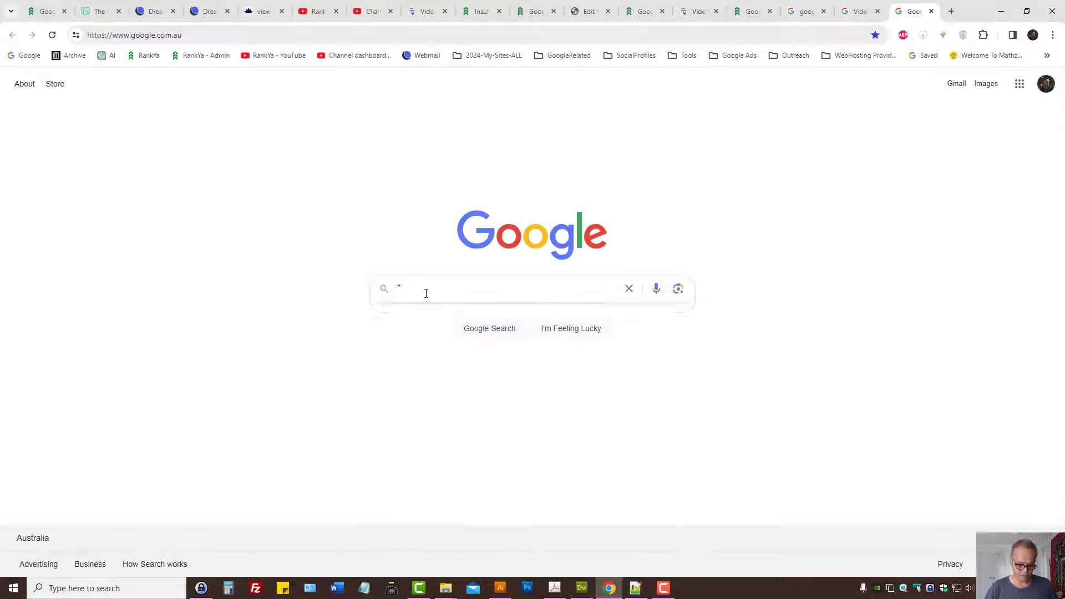
pyautogui.press('Return')
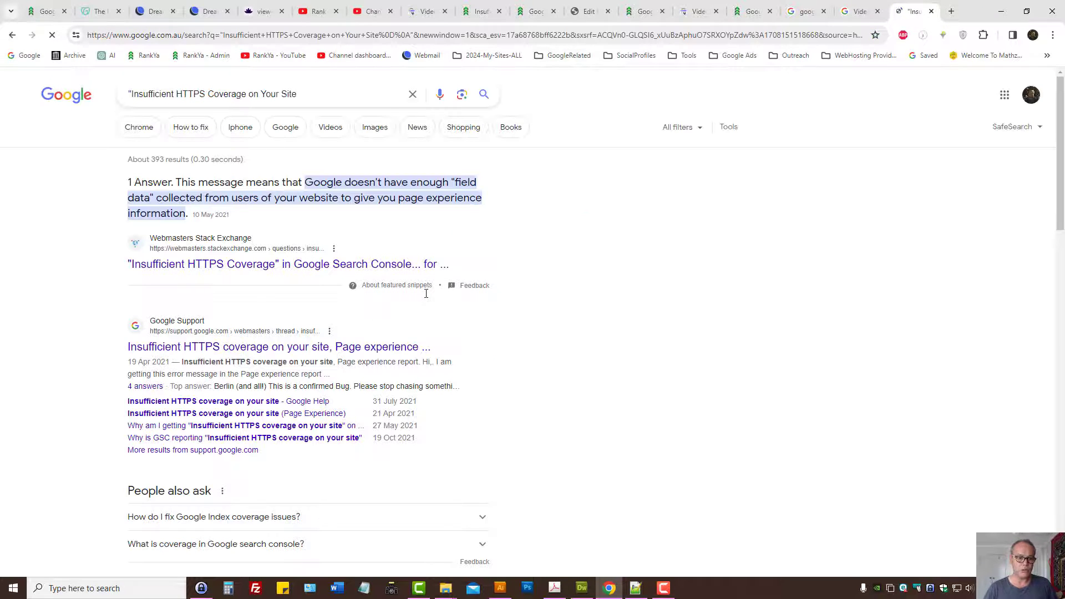
pyautogui.click(311, 90)
pyautogui.press('Delete')
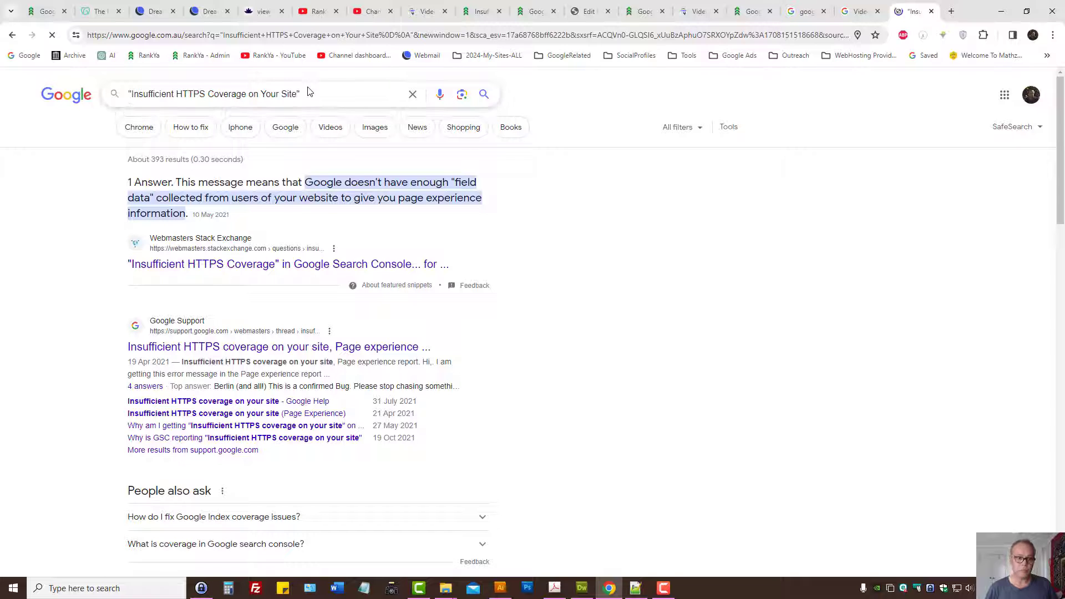
pyautogui.press('Return')
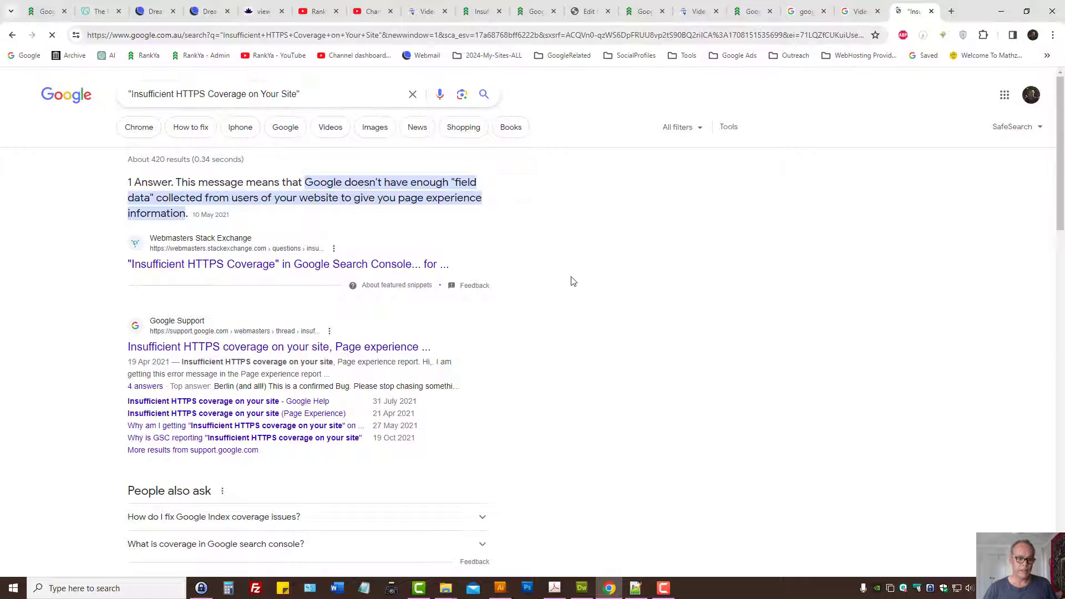
pyautogui.scroll(-7, 571, 280)
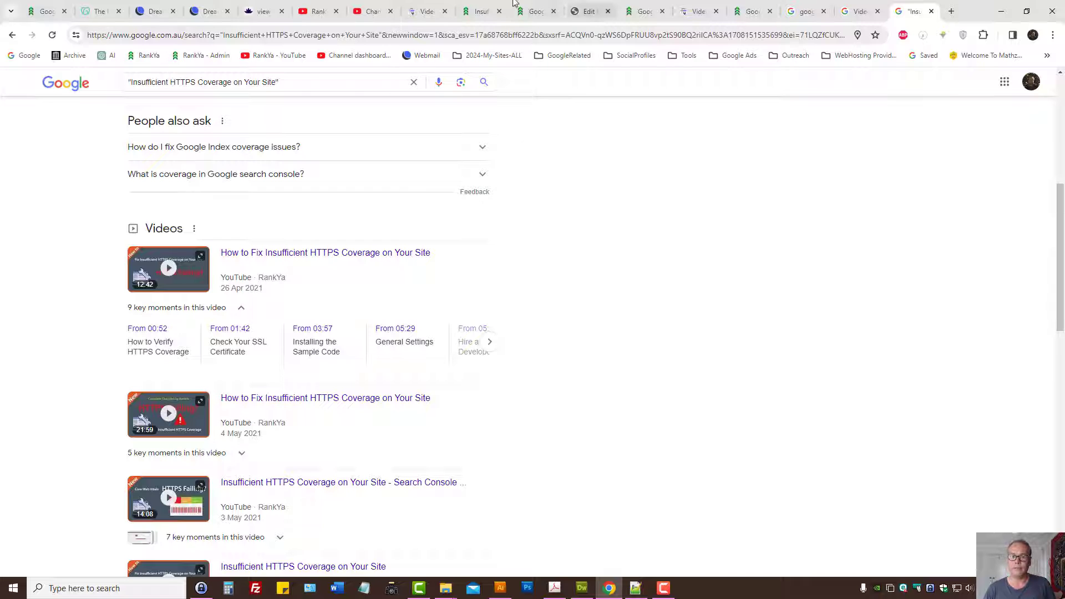
# Step: Scroll through the Insufficient HTTPS Coverage article and its video, then switch to the Google Search Console Errors post editor
pyautogui.click(489, 5)
pyautogui.scroll(-12, 650, 320)
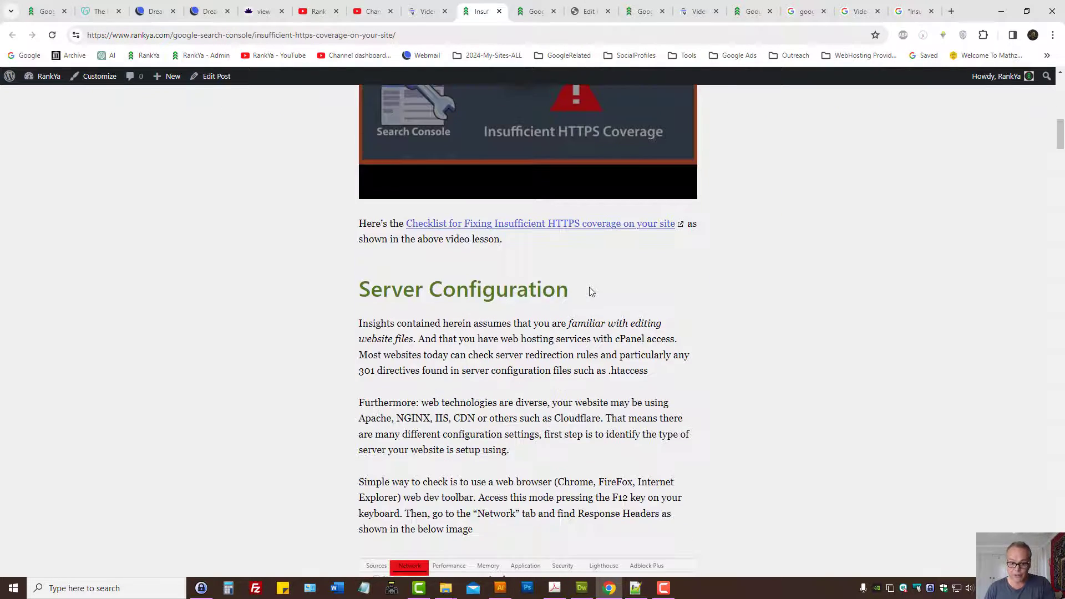
pyautogui.scroll(6, 591, 290)
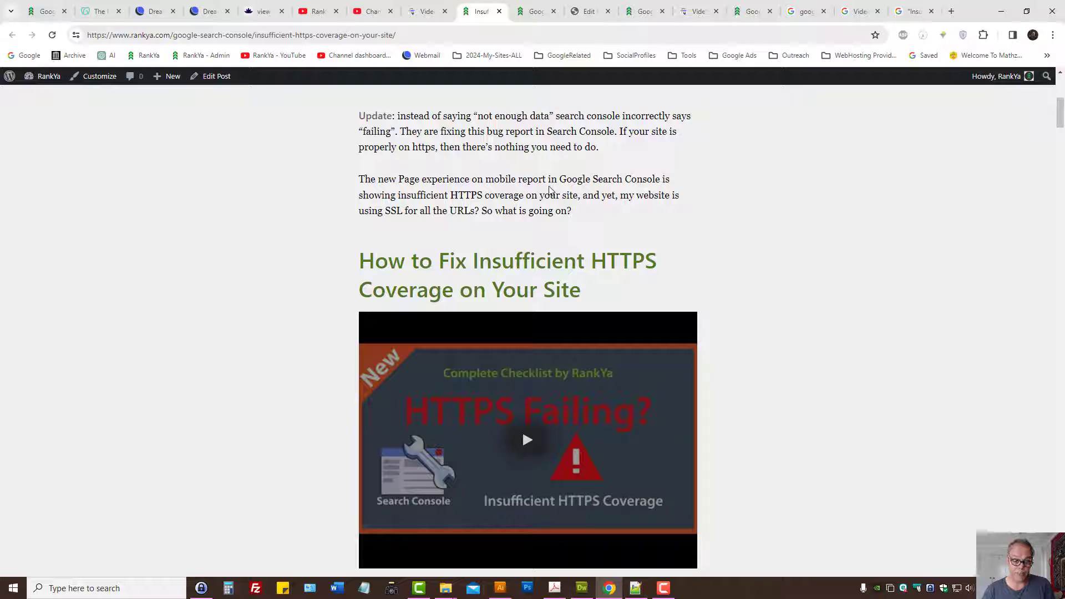
pyautogui.click(574, 6)
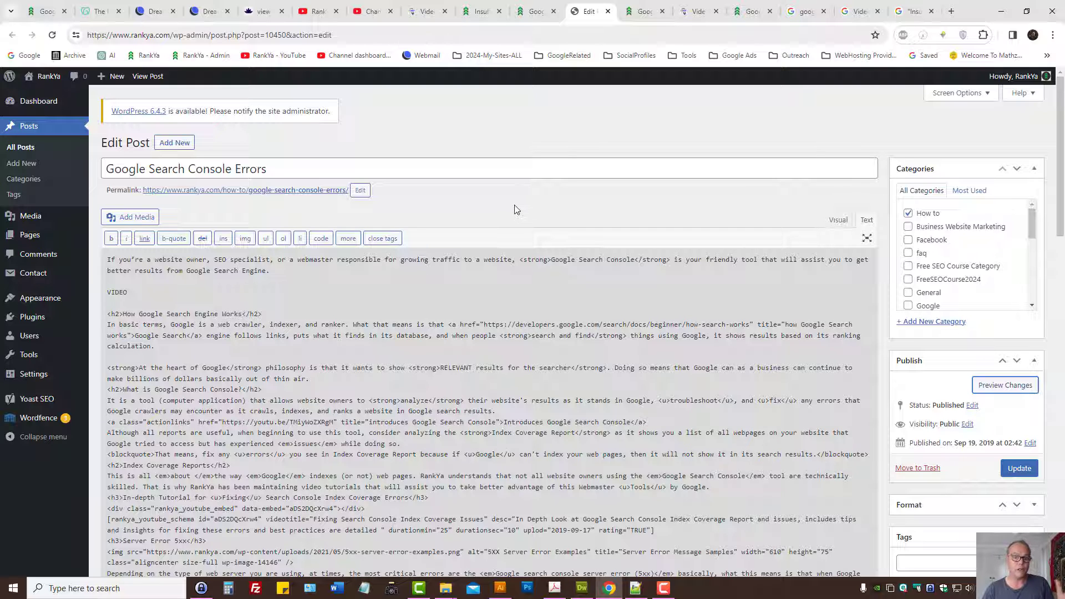
# Step: Close the video page details panel so the report lists its 153 affected pages since 12/10/23
pyautogui.hotkey('ctrl', '8')
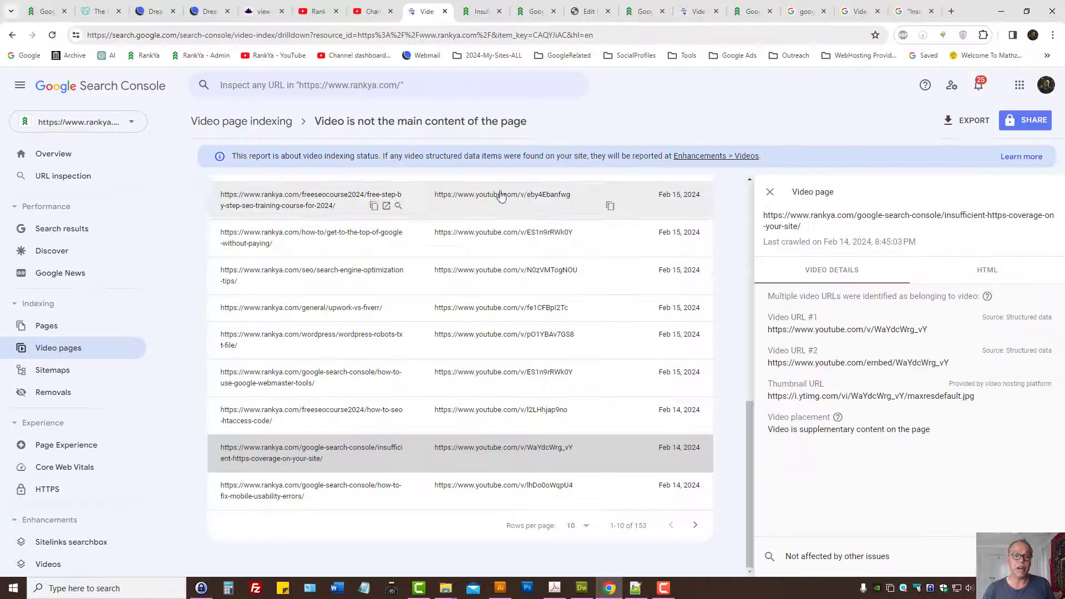
pyautogui.click(770, 192)
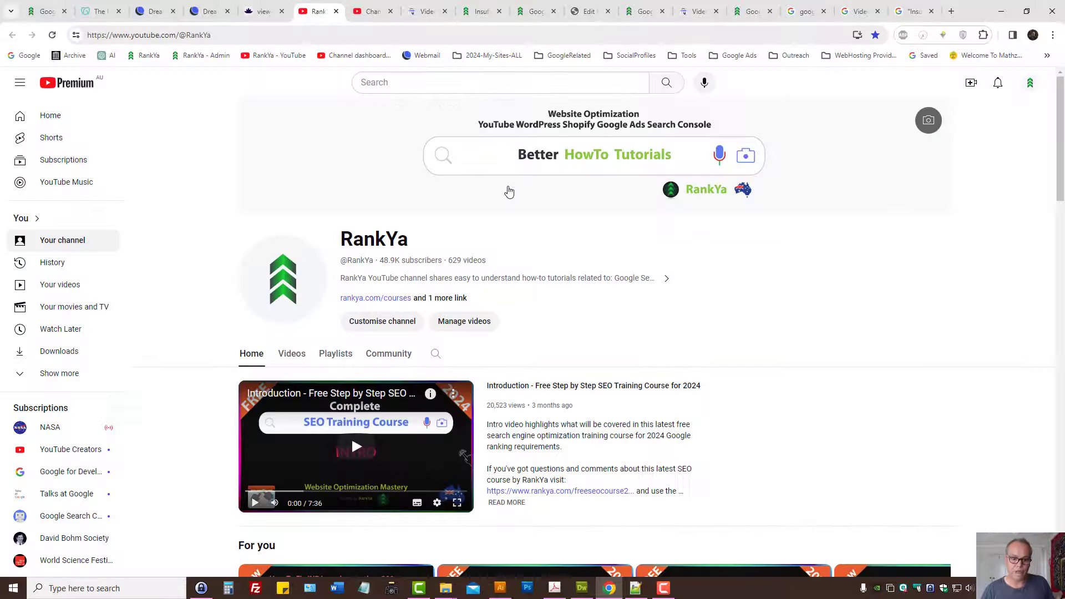
pyautogui.click(318, 11)
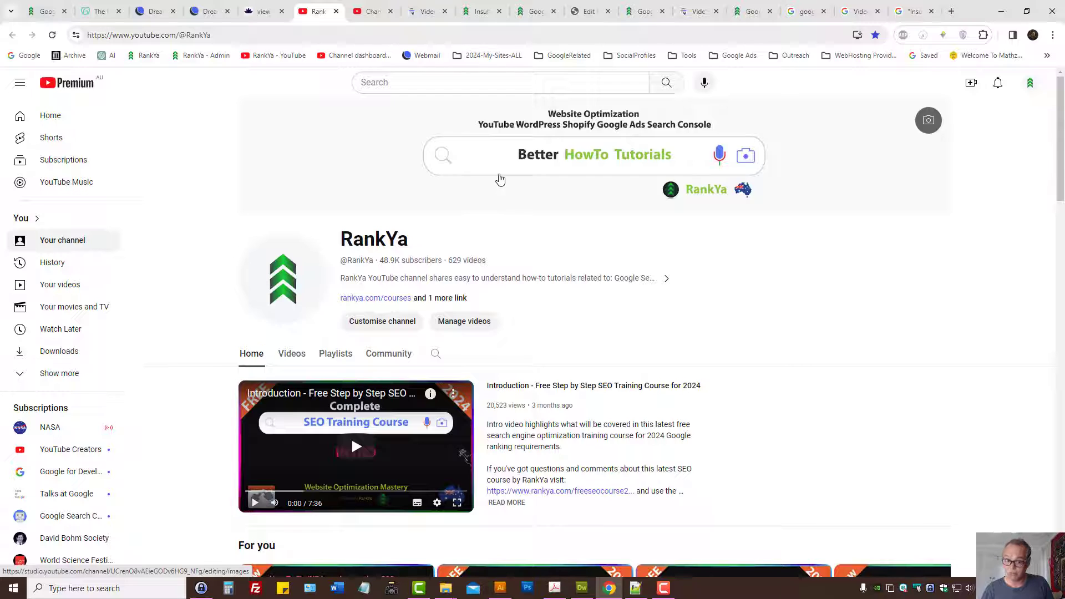
pyautogui.click(427, 11)
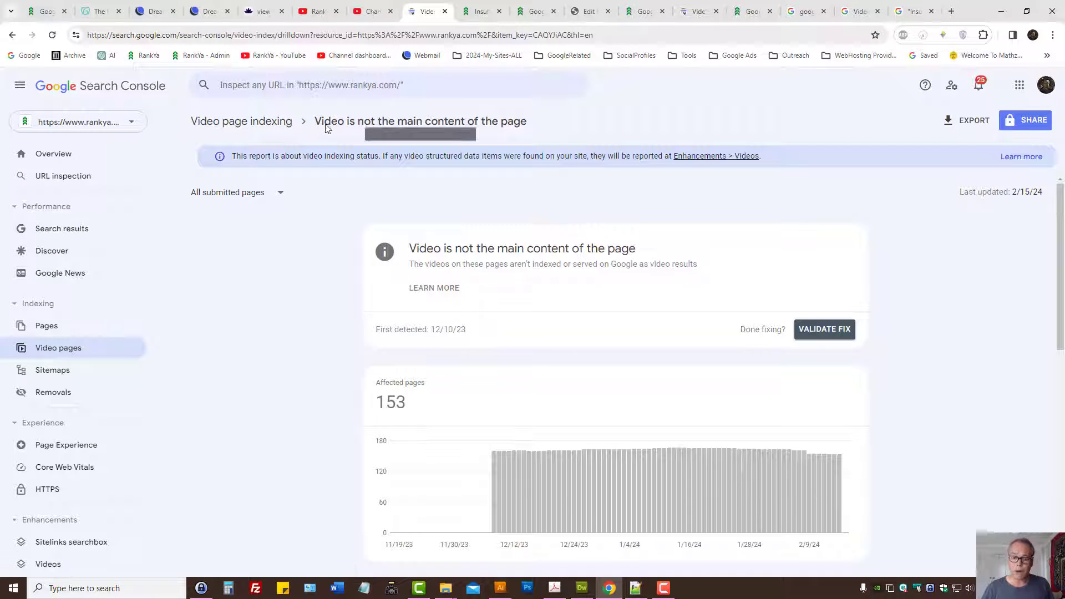
# Step: Check the google-search-console-errors example's two video URLs and supplementary placement, then go to the HTTPS Coverage article
pyautogui.scroll(-6, 620, 320)
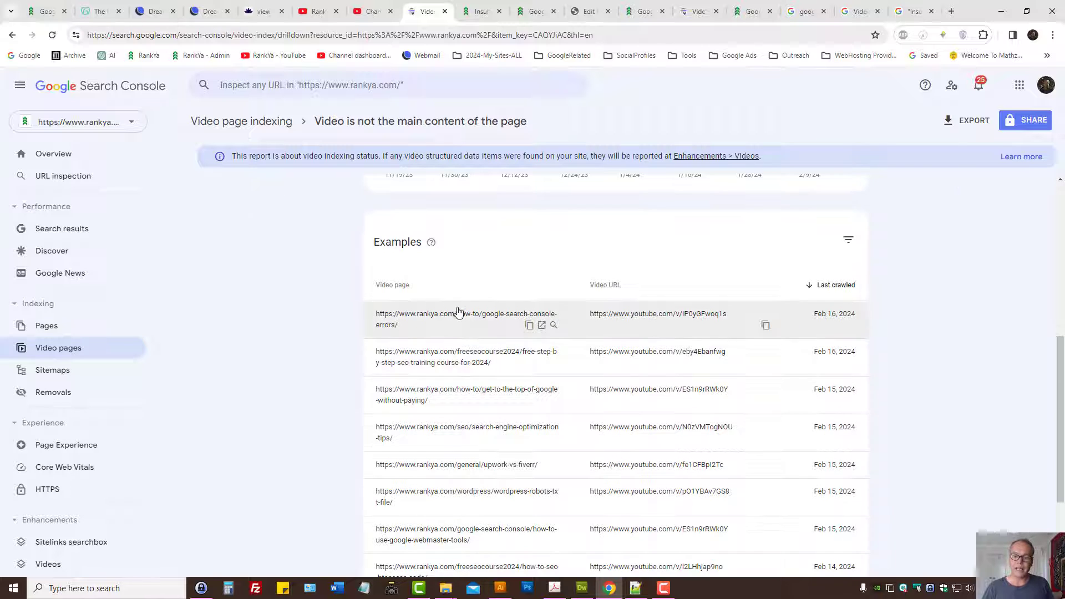
pyautogui.click(756, 324)
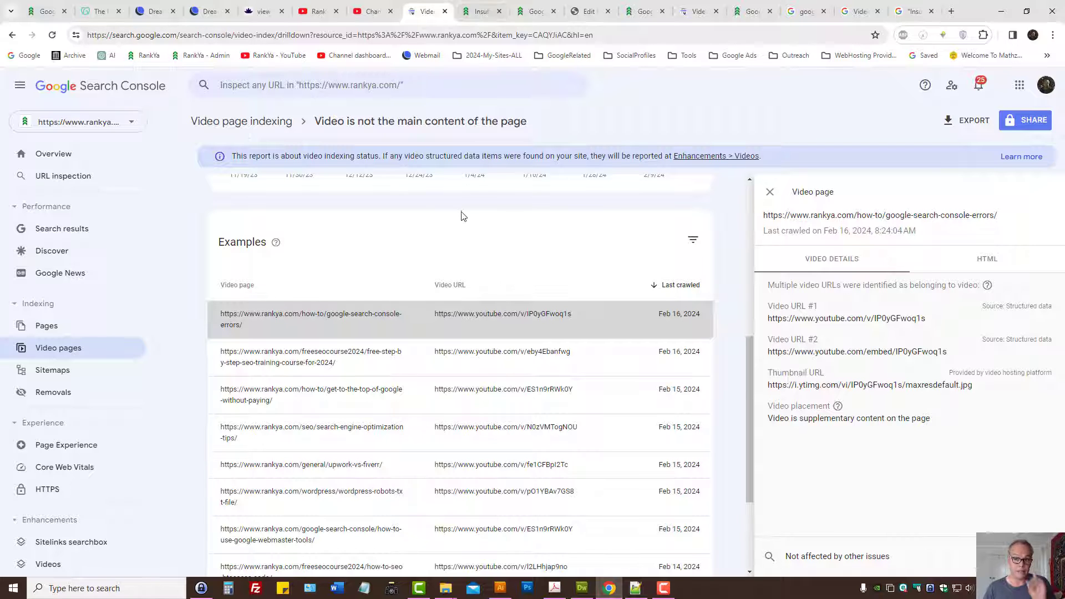
pyautogui.click(480, 9)
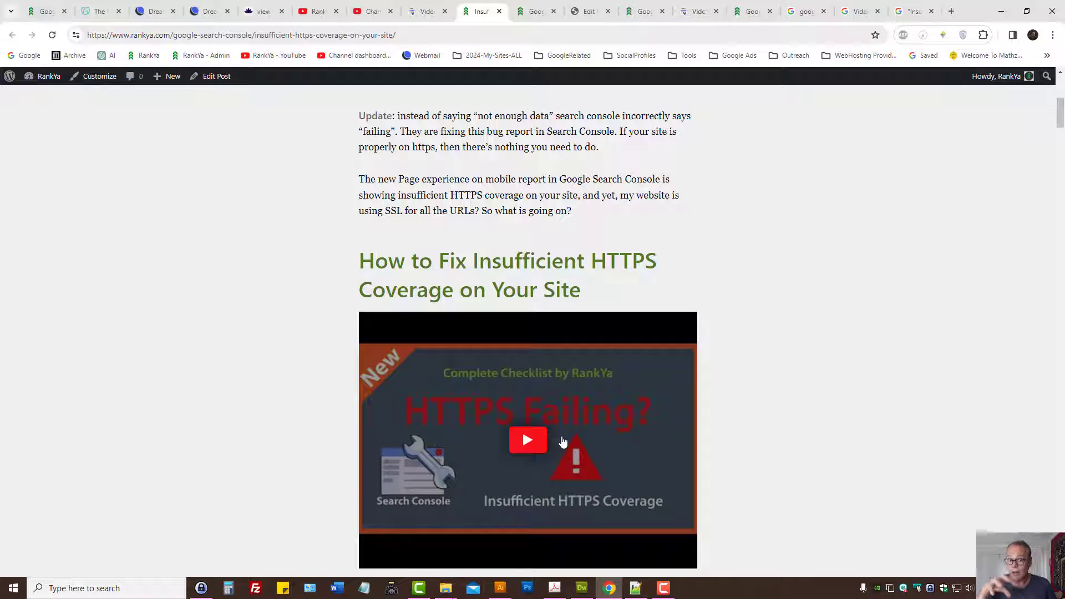
# Step: Scroll the Insufficient HTTPS Coverage article and compare it against the Google results for it
pyautogui.scroll(5, 563, 441)
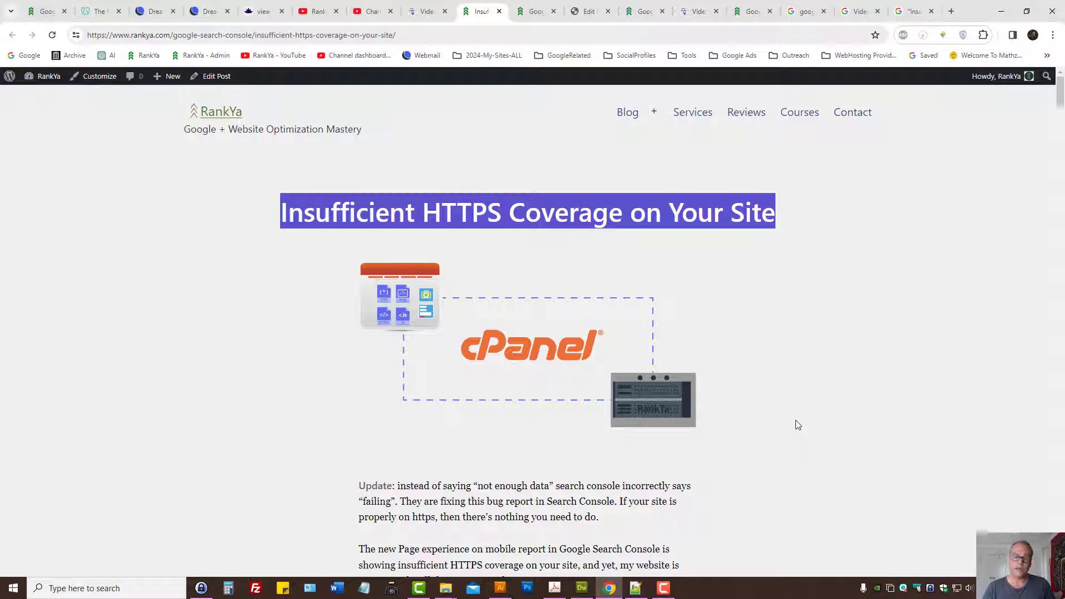
pyautogui.scroll(-3, 800, 424)
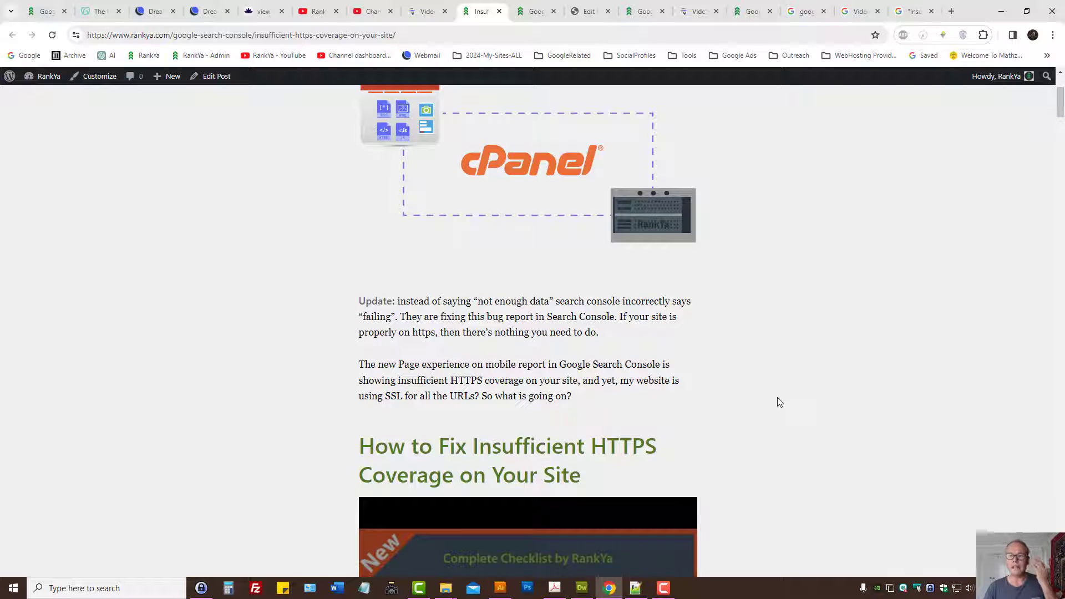
pyautogui.scroll(-3, 744, 369)
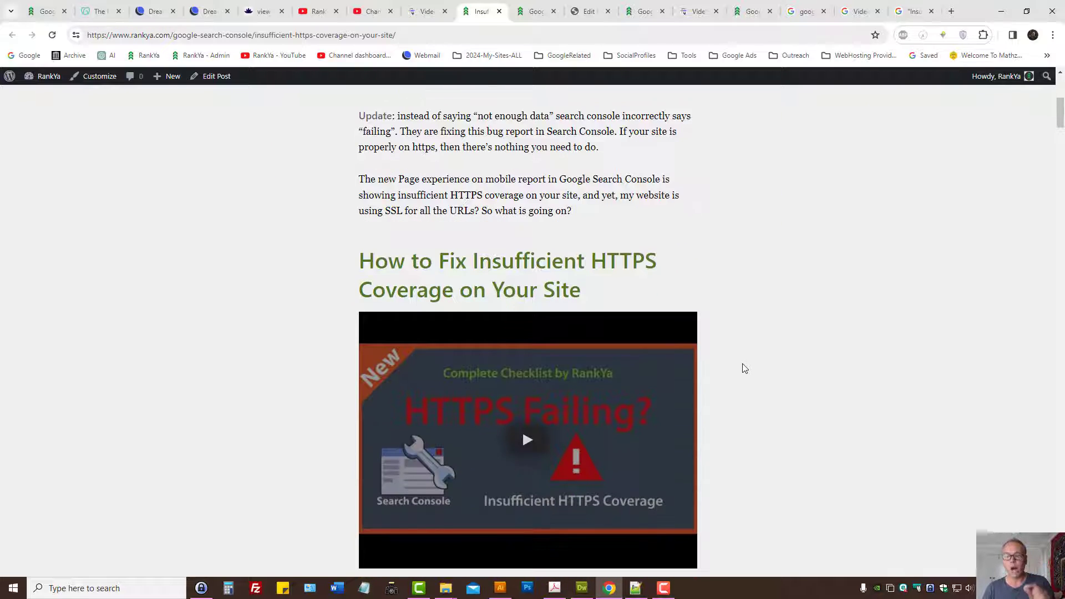
pyautogui.click(912, 12)
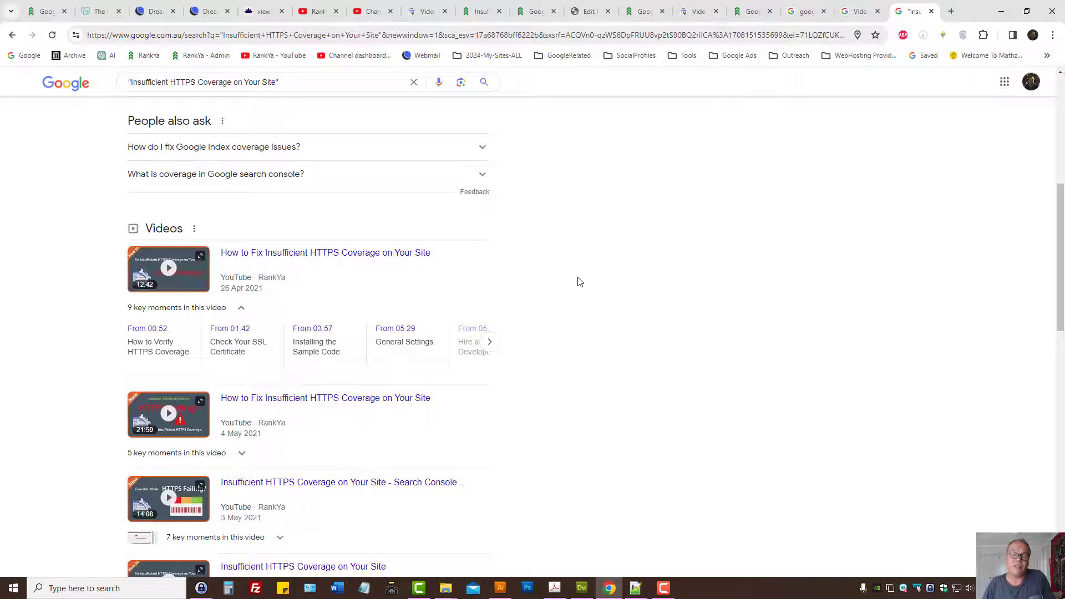
pyautogui.click(480, 11)
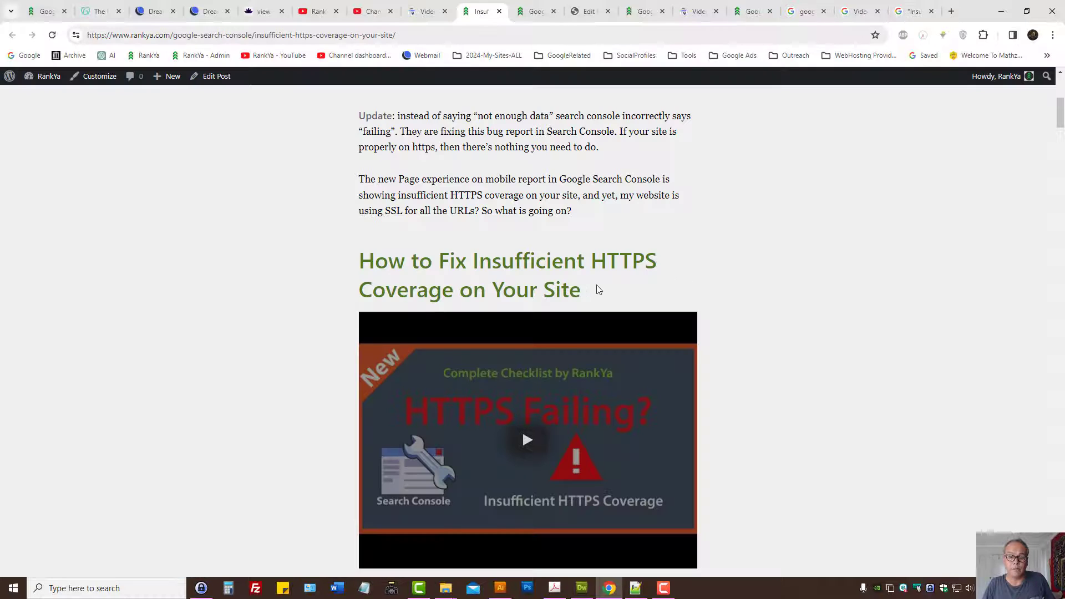
# Step: Highlight the 'How to Fix Insufficient HTTPS Coverage on Your Site' heading above the embedded video, then clear it
pyautogui.moveTo(598, 289); pyautogui.dragTo(295, 252)
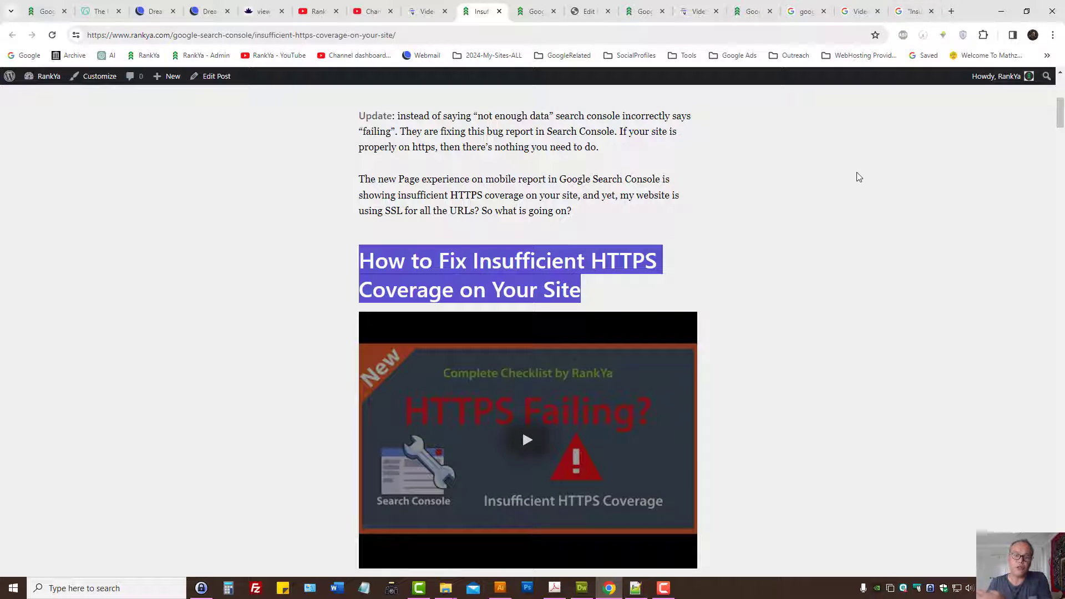
pyautogui.click(915, 11)
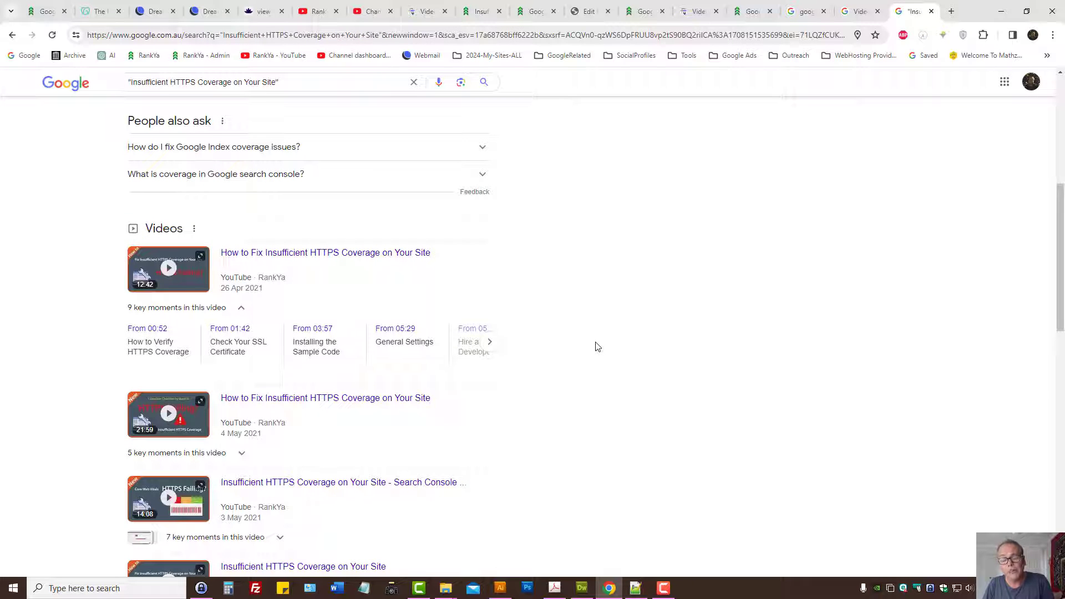
pyautogui.click(430, 10)
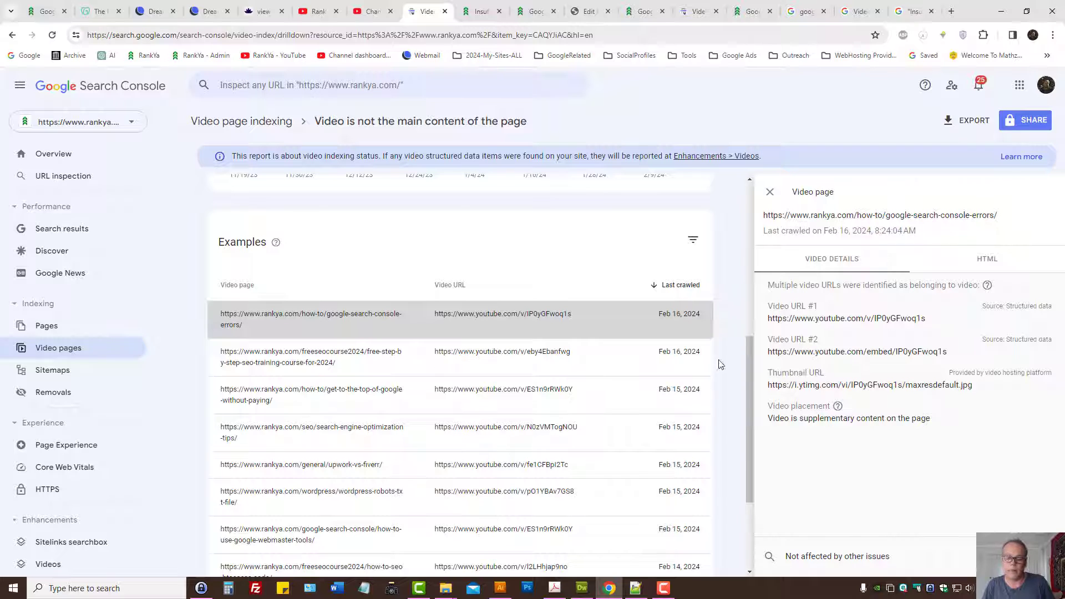
pyautogui.click(506, 8)
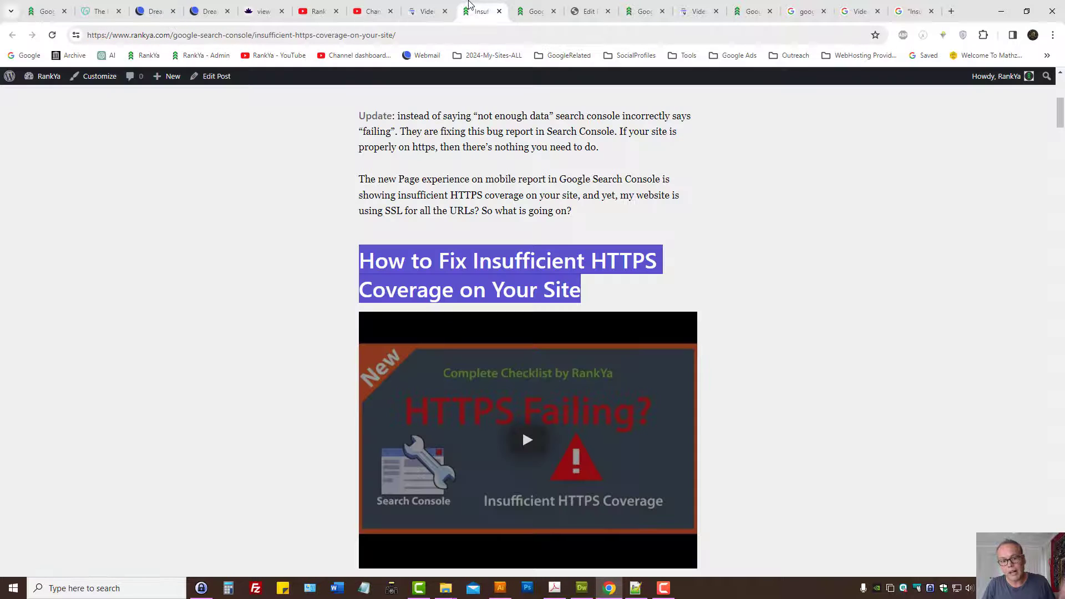
pyautogui.click(593, 291)
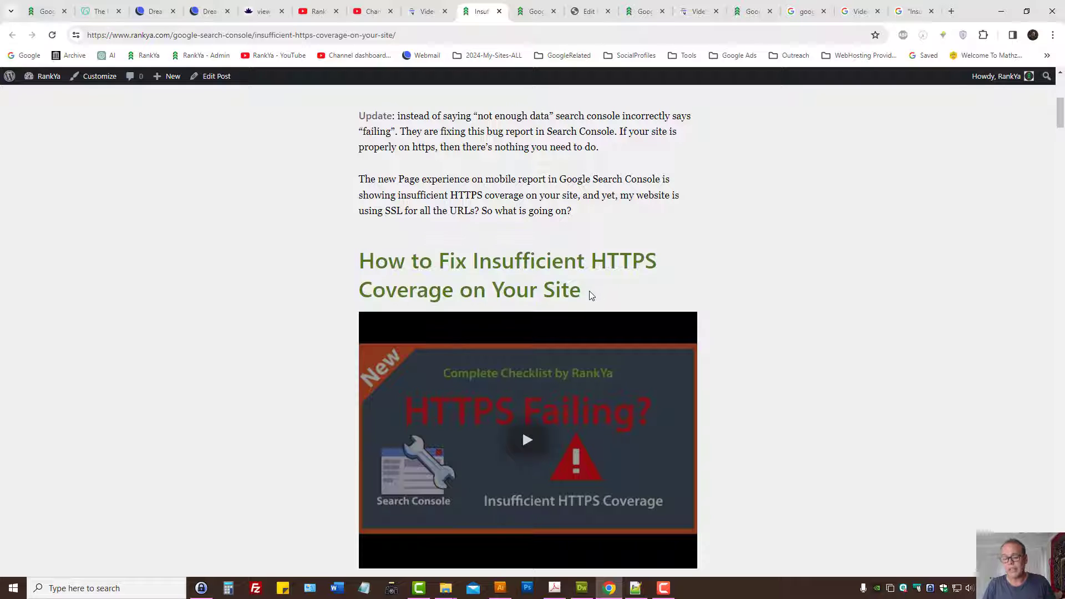
pyautogui.moveTo(590, 292); pyautogui.dragTo(351, 266)
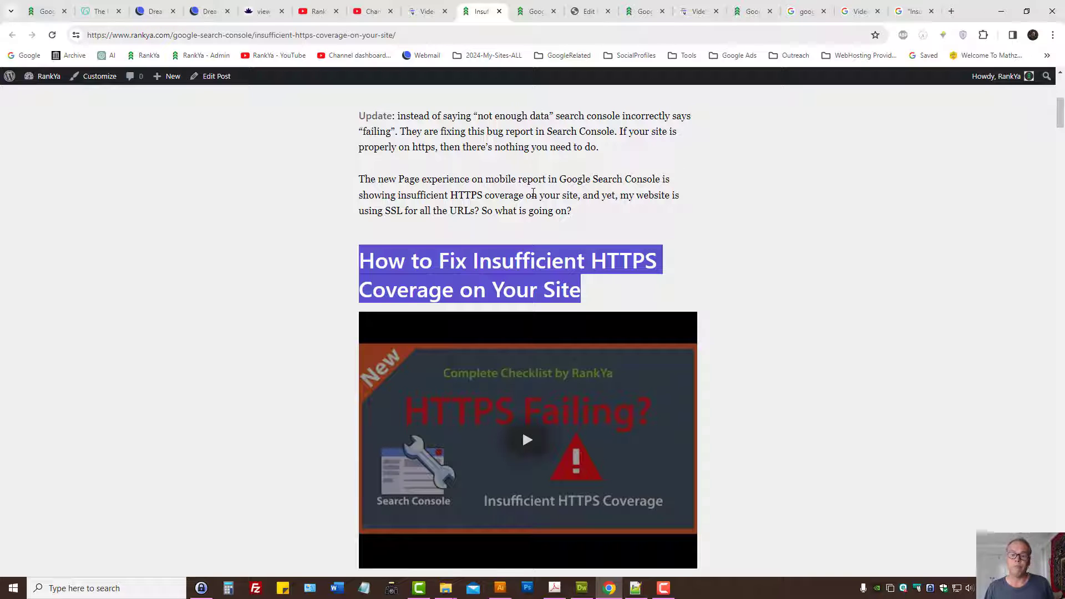
pyautogui.click(594, 227)
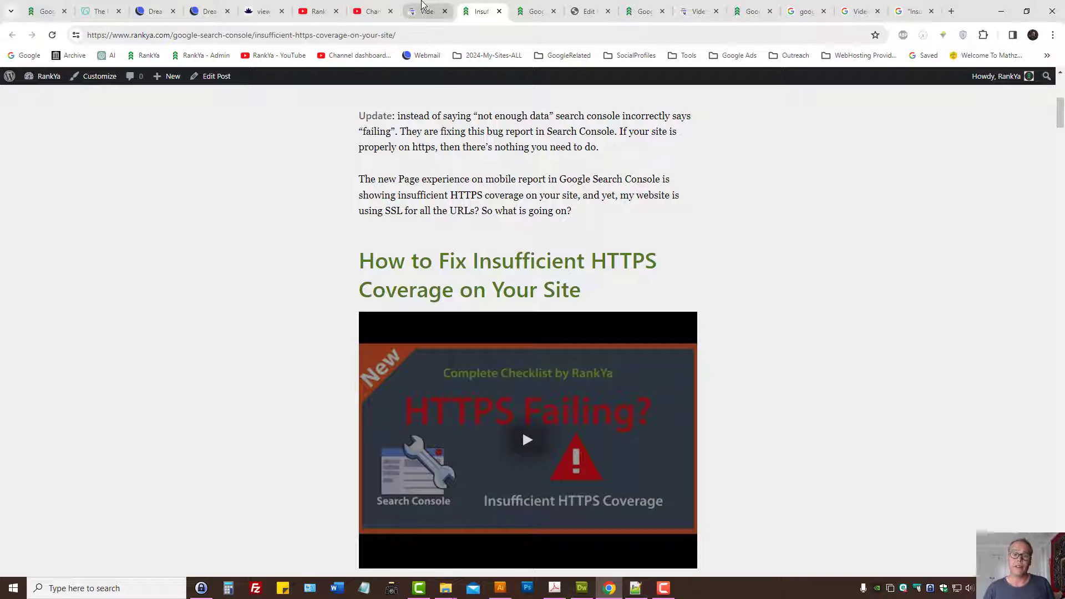
pyautogui.click(317, 11)
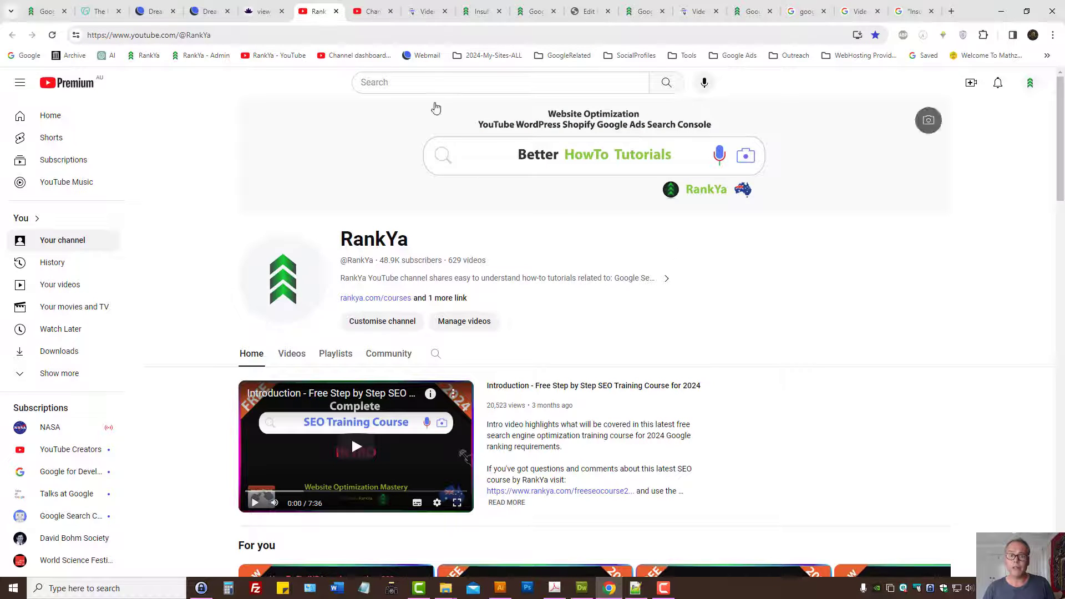
pyautogui.click(424, 11)
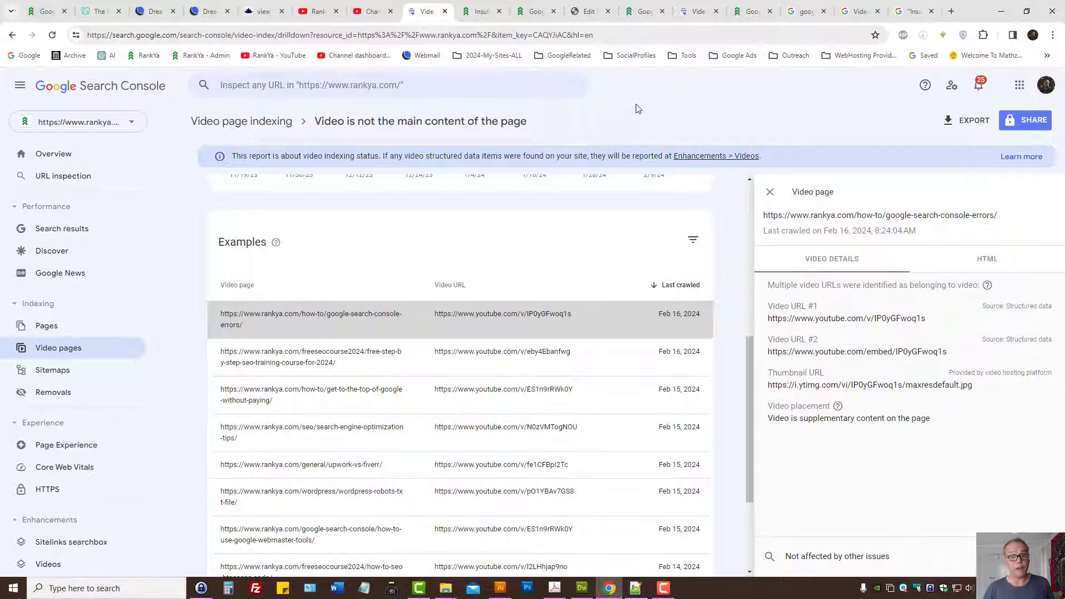
pyautogui.tripleClick(430, 129)
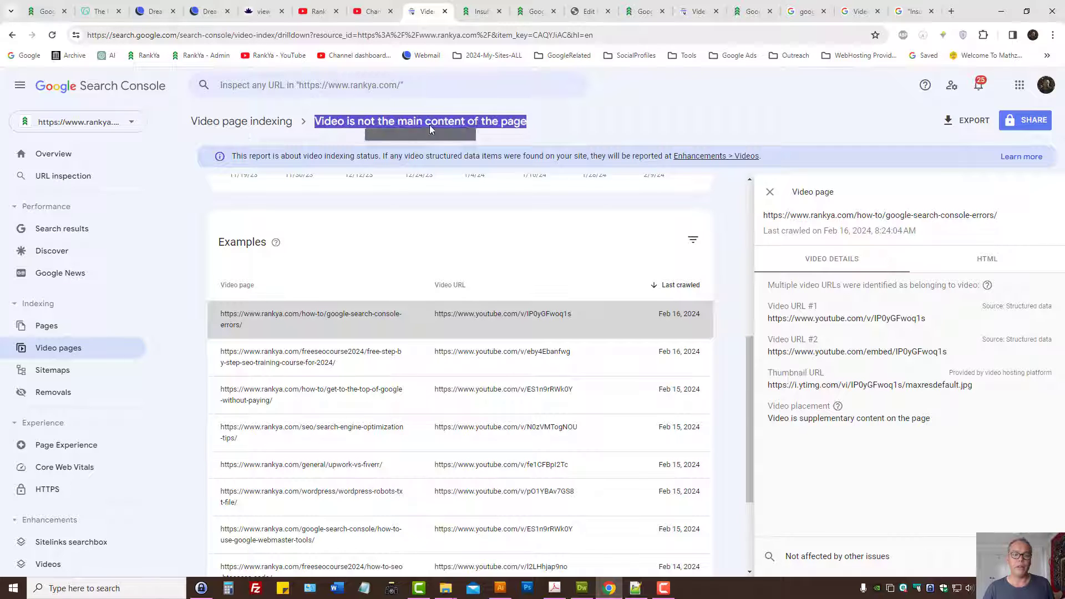
pyautogui.click(545, 126)
pyautogui.click(488, 10)
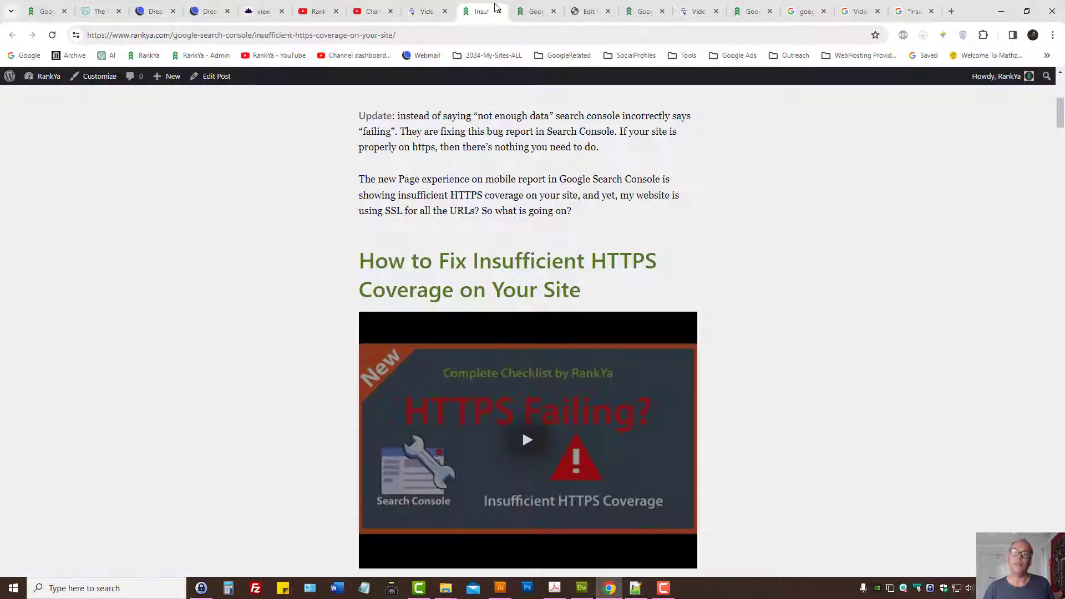
# Step: Open the Video publisher policy help page and check the 'video publishing guidelines' search query
pyautogui.scroll(7, 766, 285)
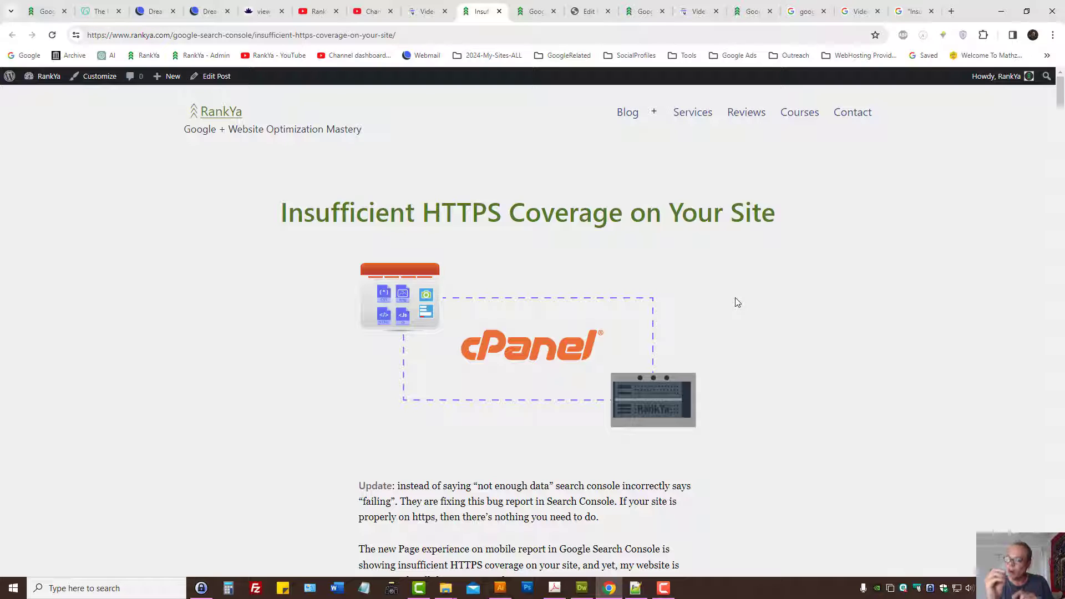
pyautogui.click(843, 4)
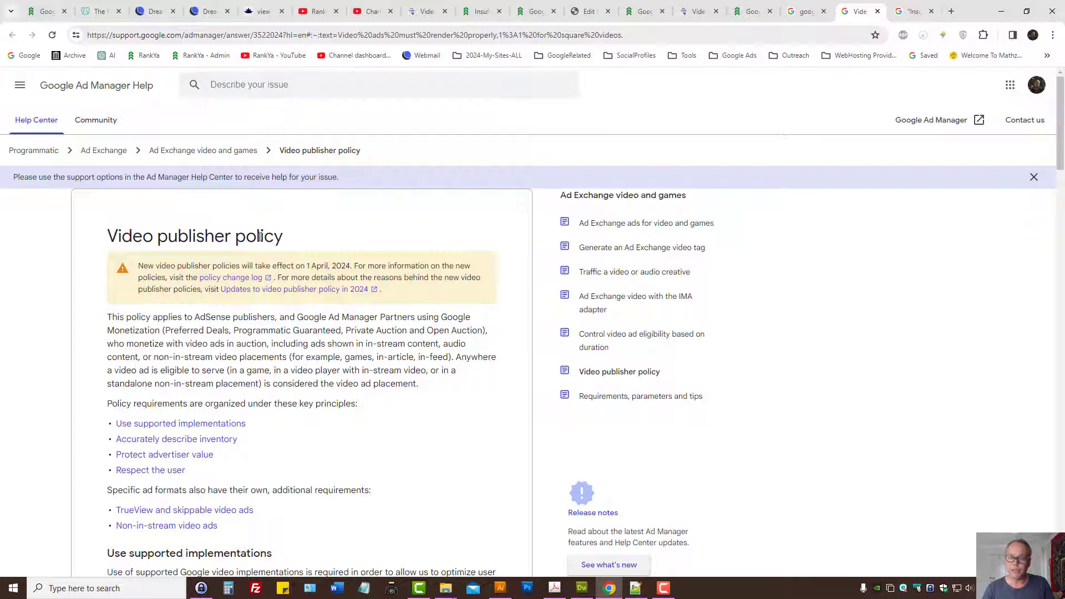
pyautogui.click(790, 7)
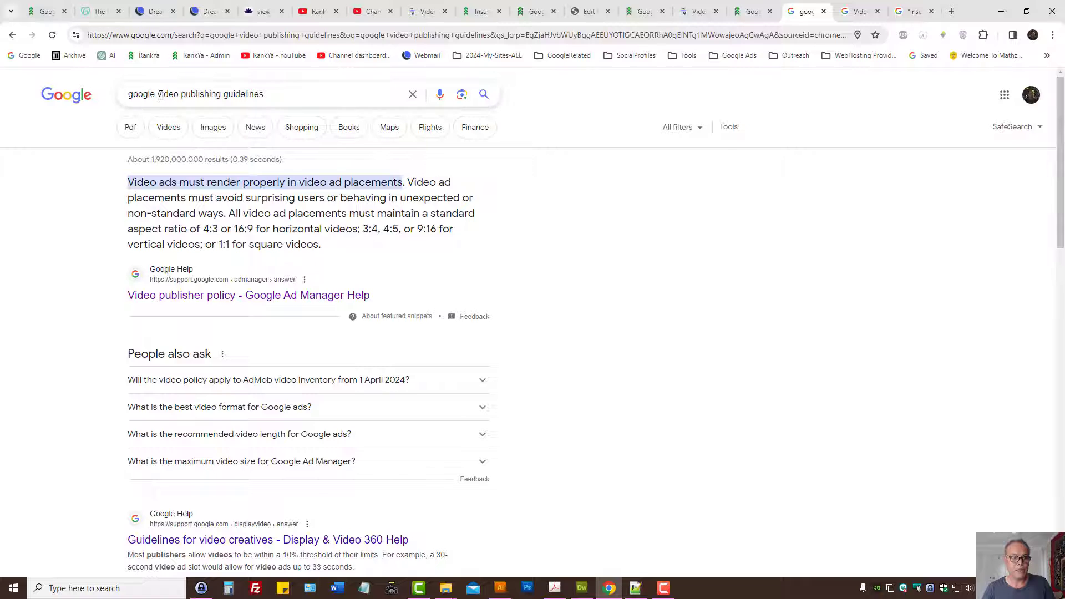
pyautogui.moveTo(159, 94); pyautogui.dragTo(272, 93)
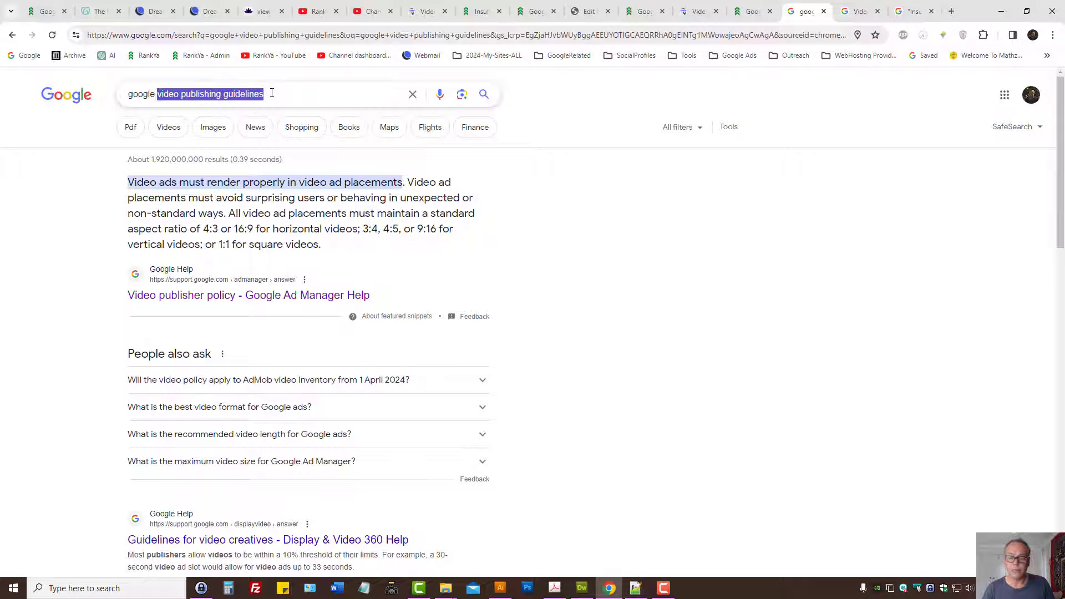
# Step: Skim the Video publisher policy, then close the single video page details in Search Console
pyautogui.click(884, 10)
pyautogui.scroll(-3, 363, 465)
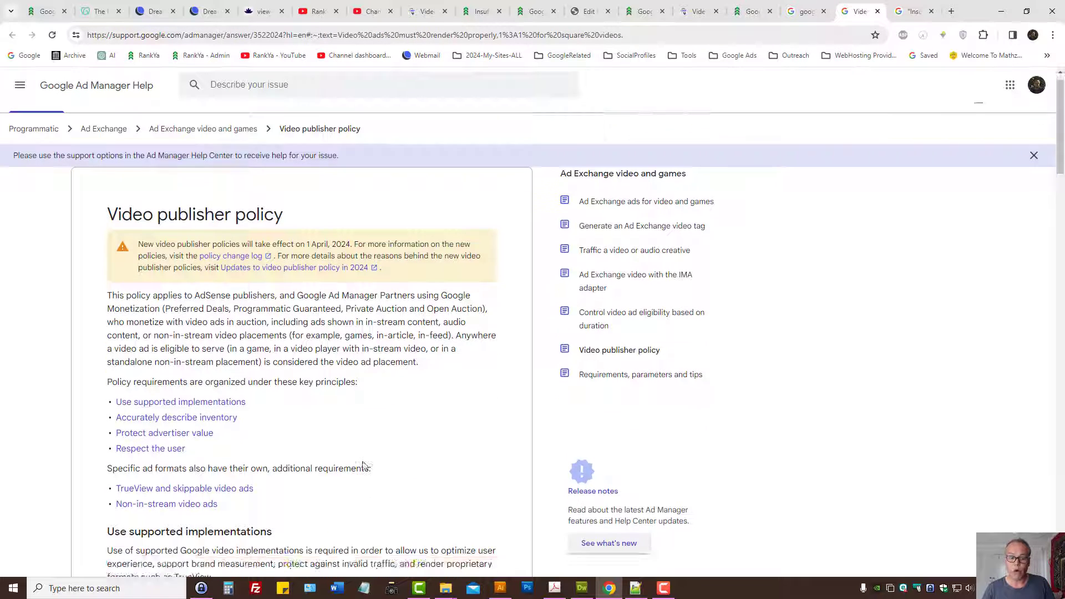
pyautogui.scroll(3, 363, 465)
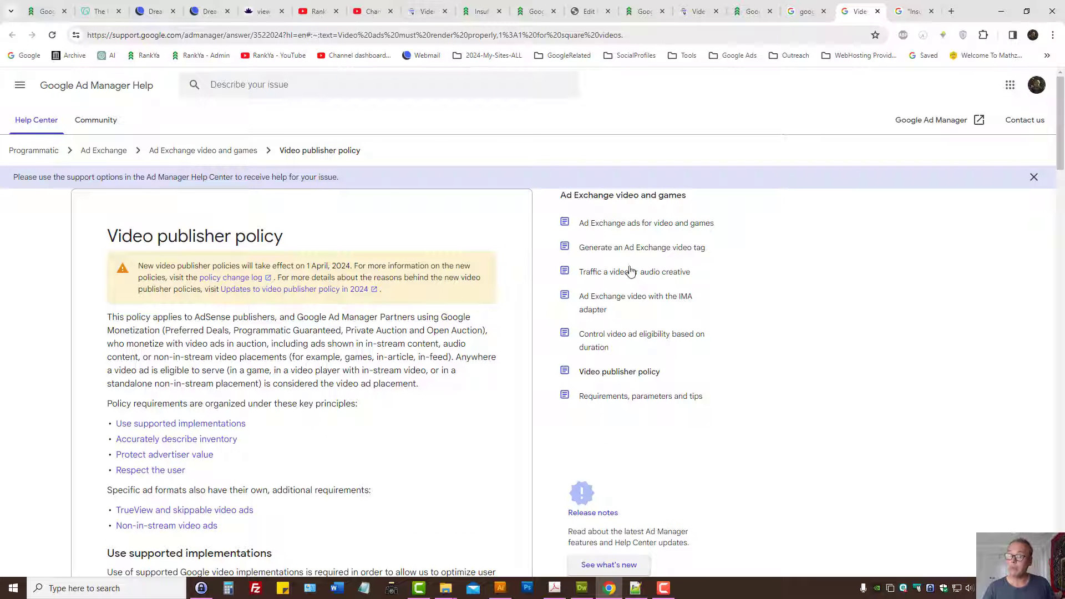
pyautogui.click(427, 11)
pyautogui.click(772, 193)
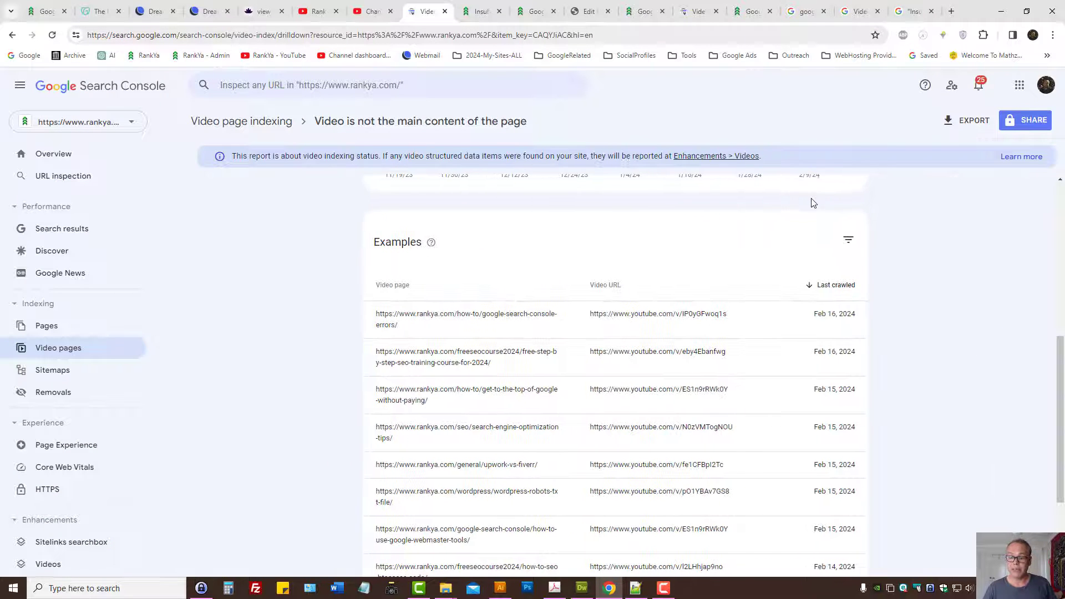
# Step: Open the Enhancements > Videos report from the info banner in a new tab, showing 0 invalid and 98 valid items
pyautogui.scroll(8, 582, 392)
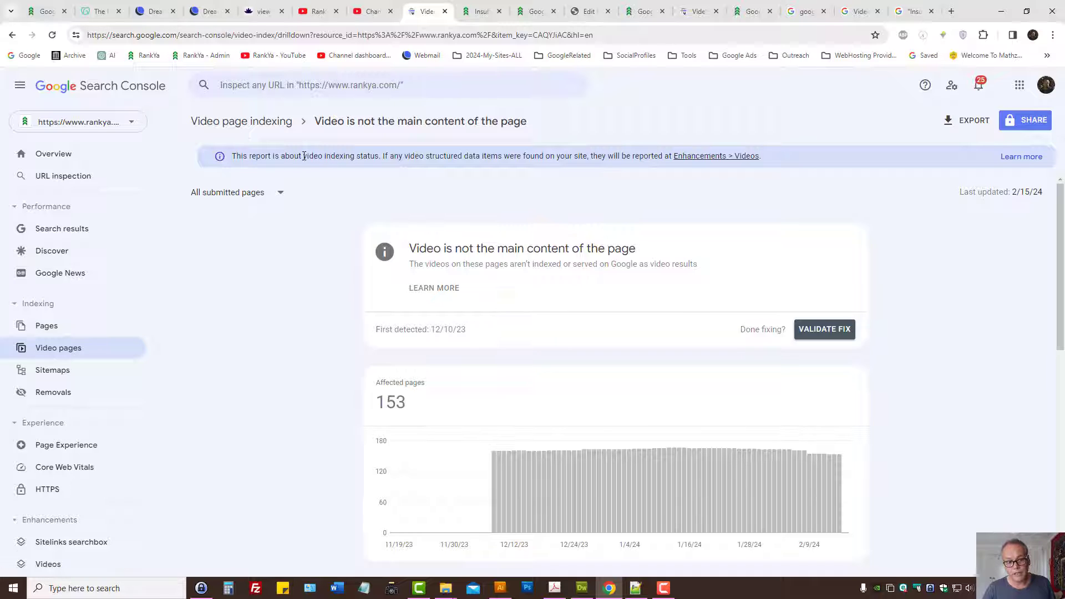
pyautogui.moveTo(303, 156); pyautogui.dragTo(376, 155)
pyautogui.middleClick(706, 158)
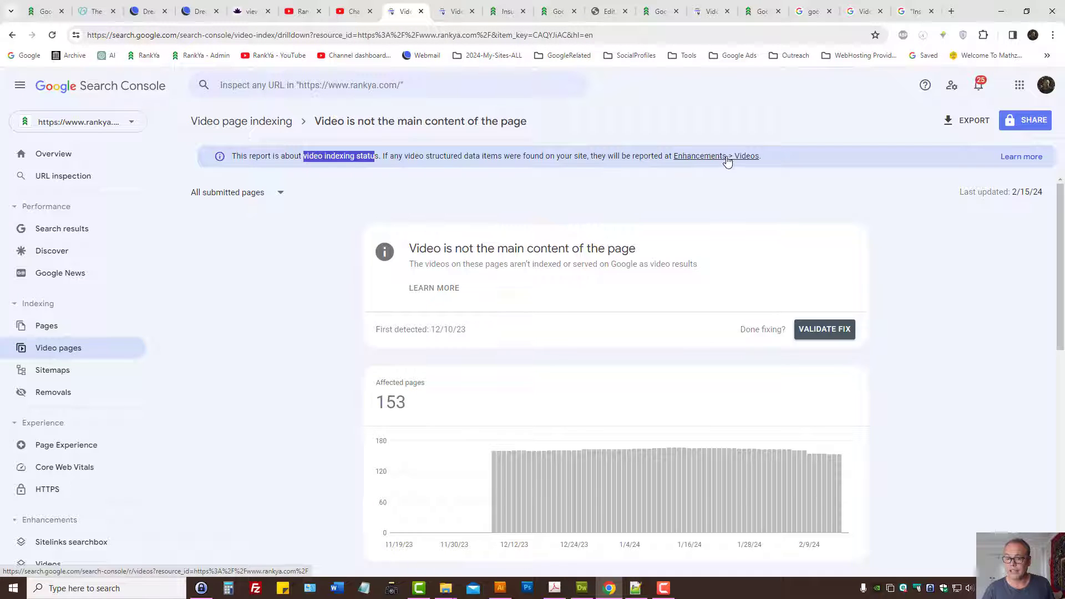
pyautogui.hotkey('ctrl', 'Tab')
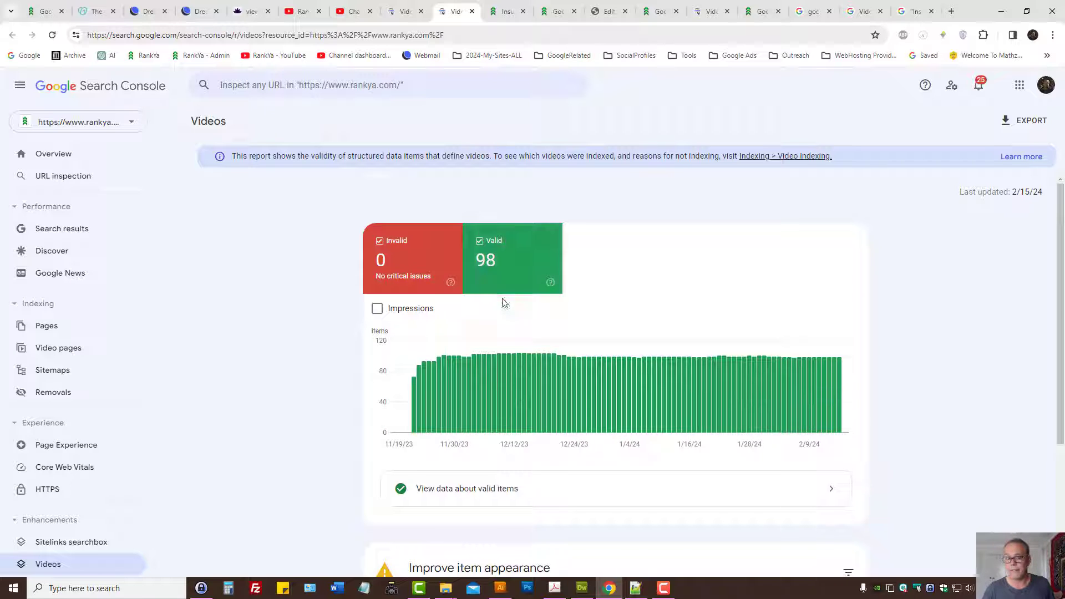
pyautogui.scroll(-3, 504, 304)
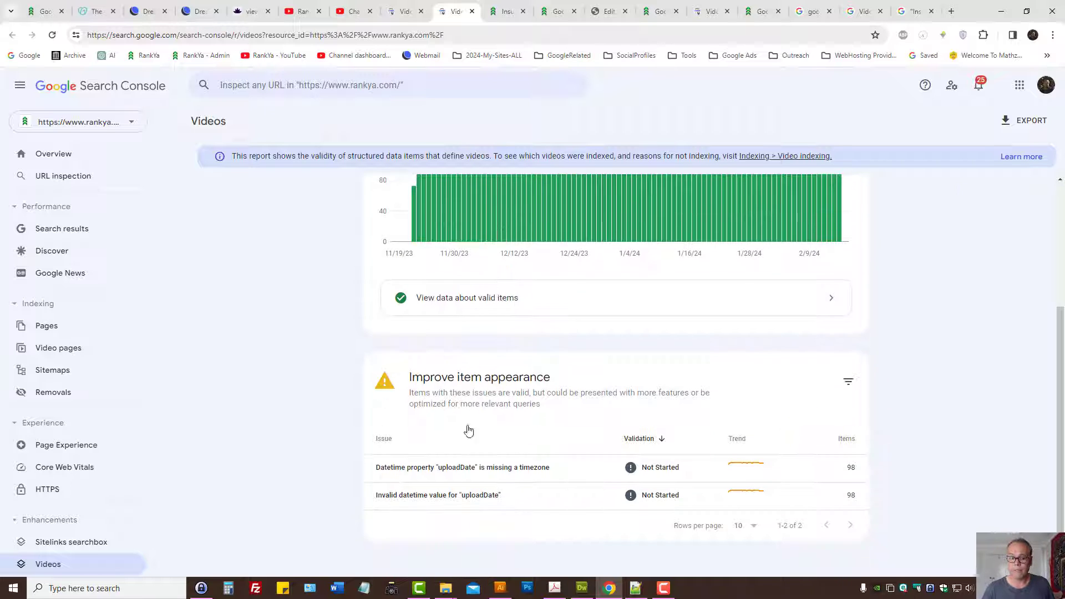
pyautogui.click(532, 476)
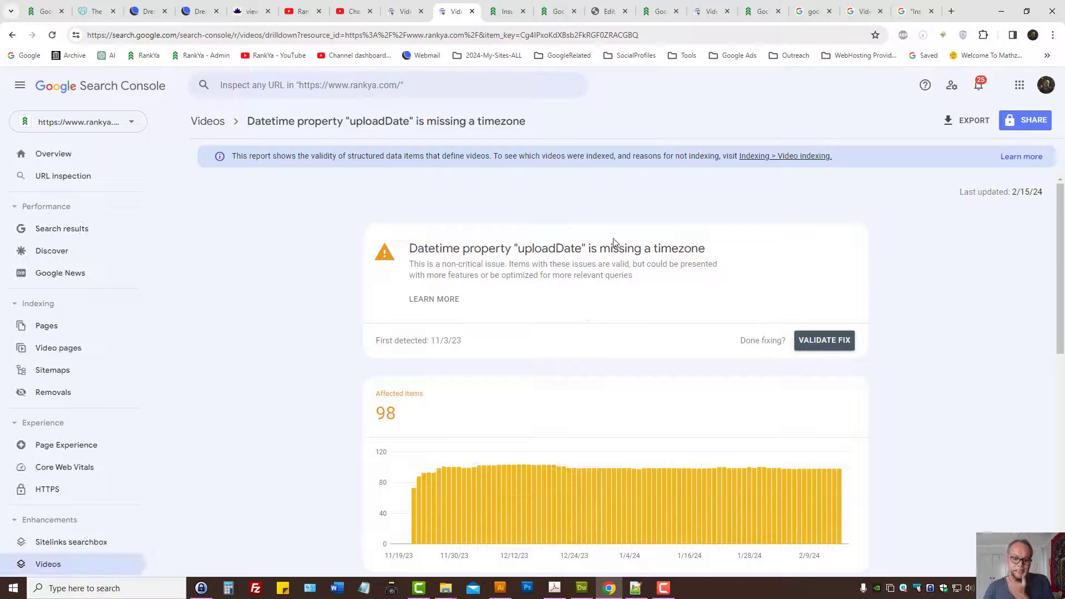
pyautogui.scroll(-3, 629, 383)
pyautogui.scroll(3, 629, 393)
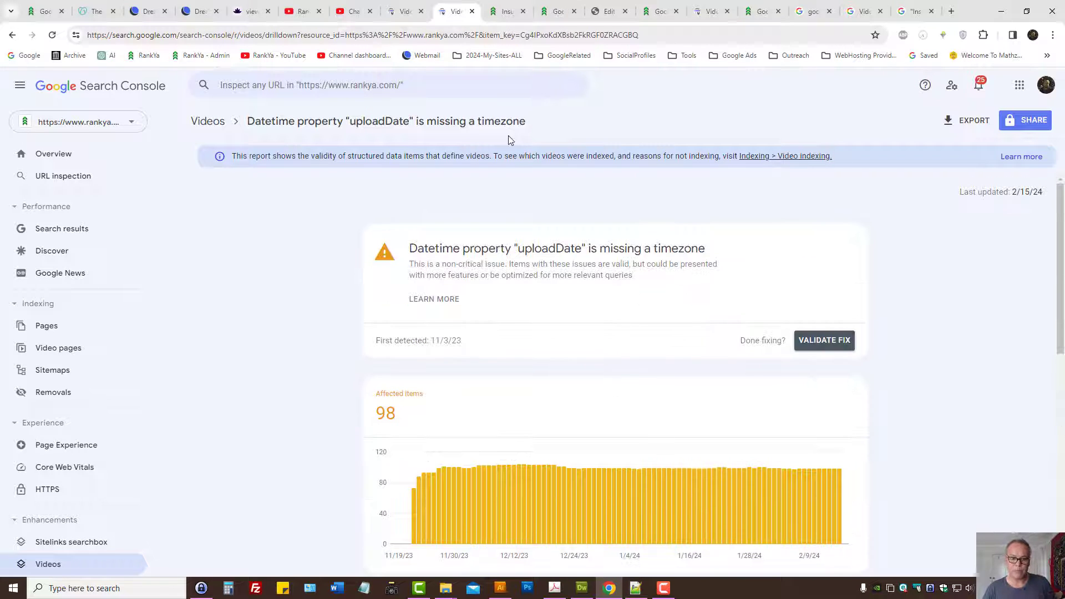
pyautogui.click(505, 11)
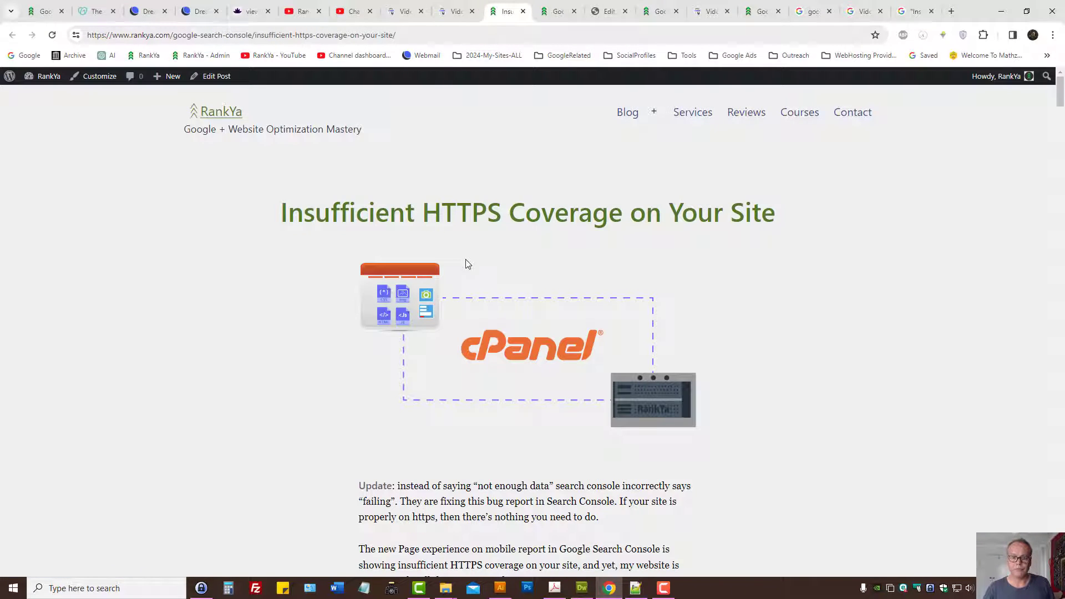
pyautogui.click(457, 11)
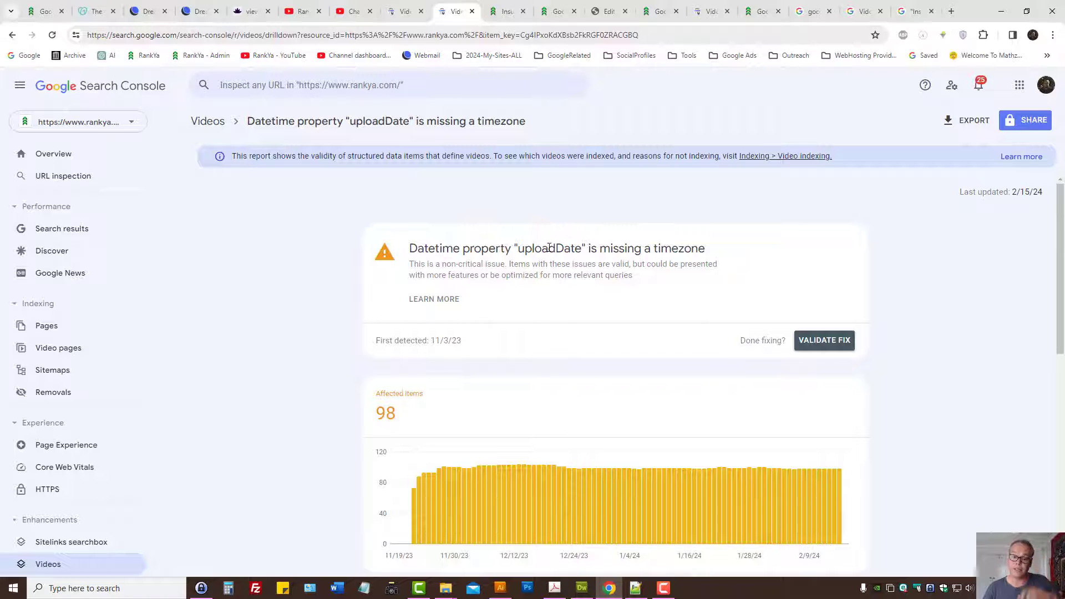
pyautogui.doubleClick(549, 248)
pyautogui.click(558, 270)
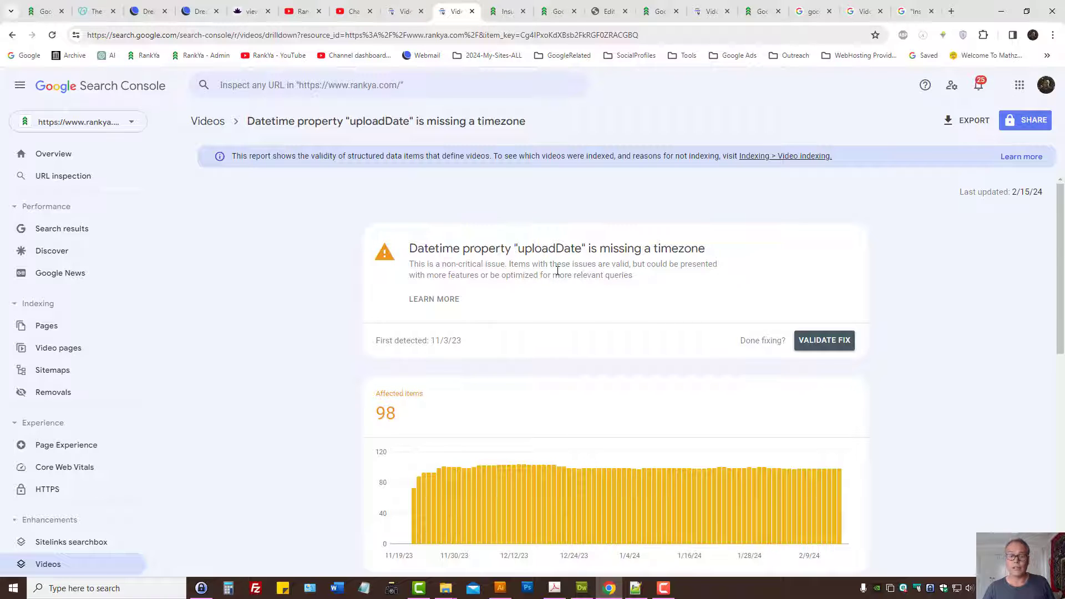
pyautogui.click(209, 121)
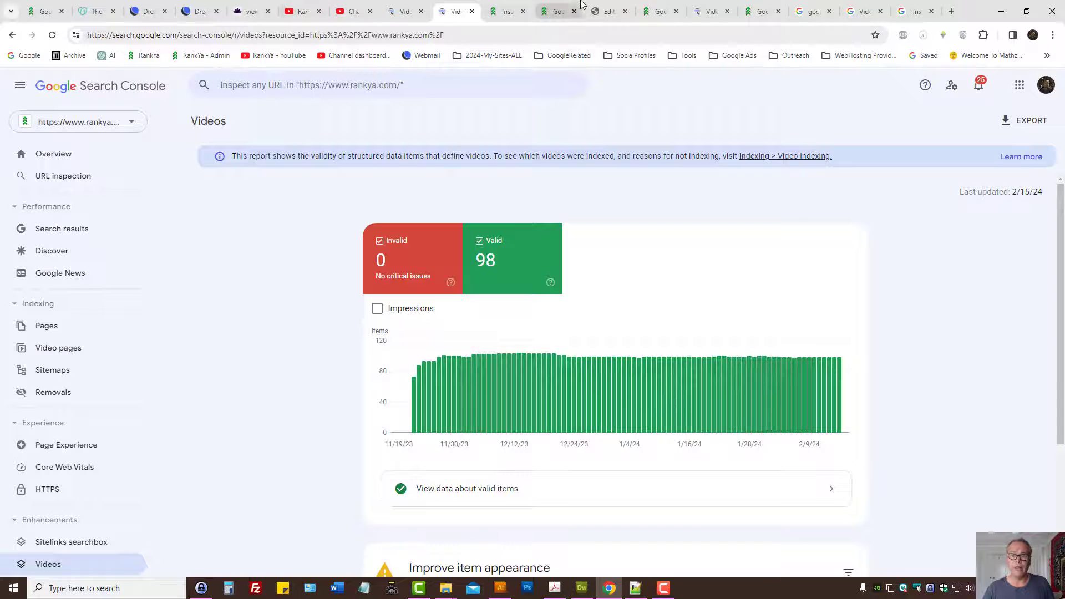
# Step: Open a new Google homepage tab from the bookmark, then bring up the RankYa YouTube channel
pyautogui.click(300, 11)
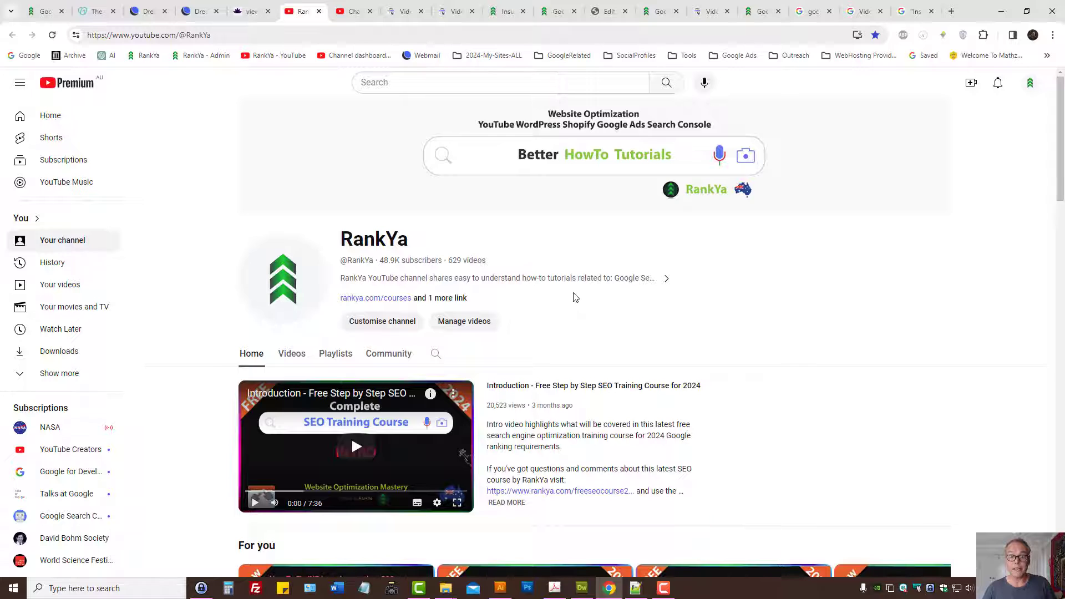
pyautogui.click(513, 11)
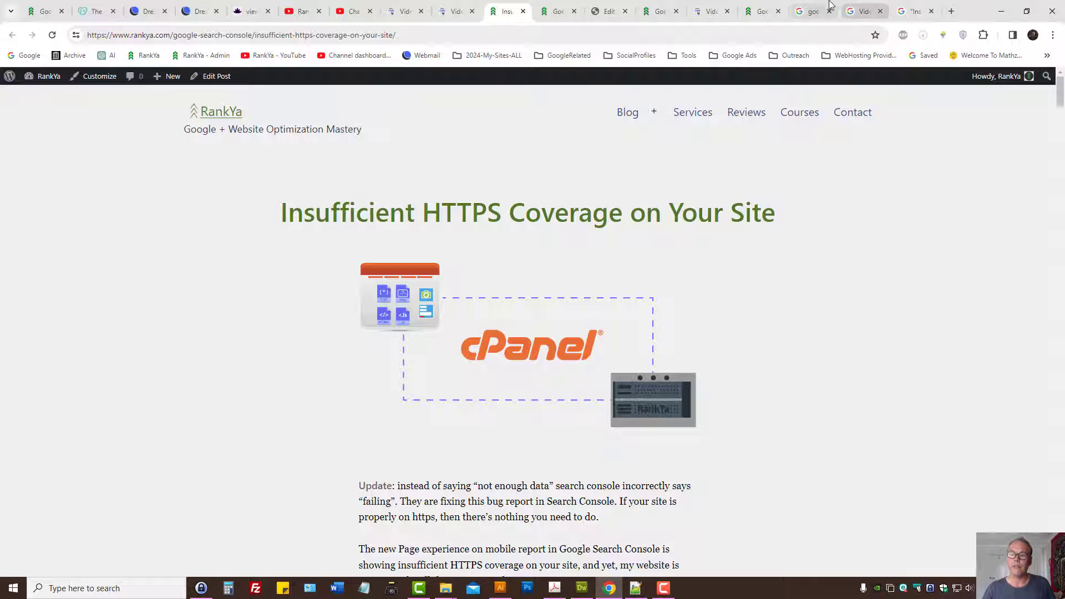
pyautogui.keyDown('ctrl'); pyautogui.keyDown('shift'); pyautogui.click(24, 55); pyautogui.keyUp('shift'); pyautogui.keyUp('ctrl')
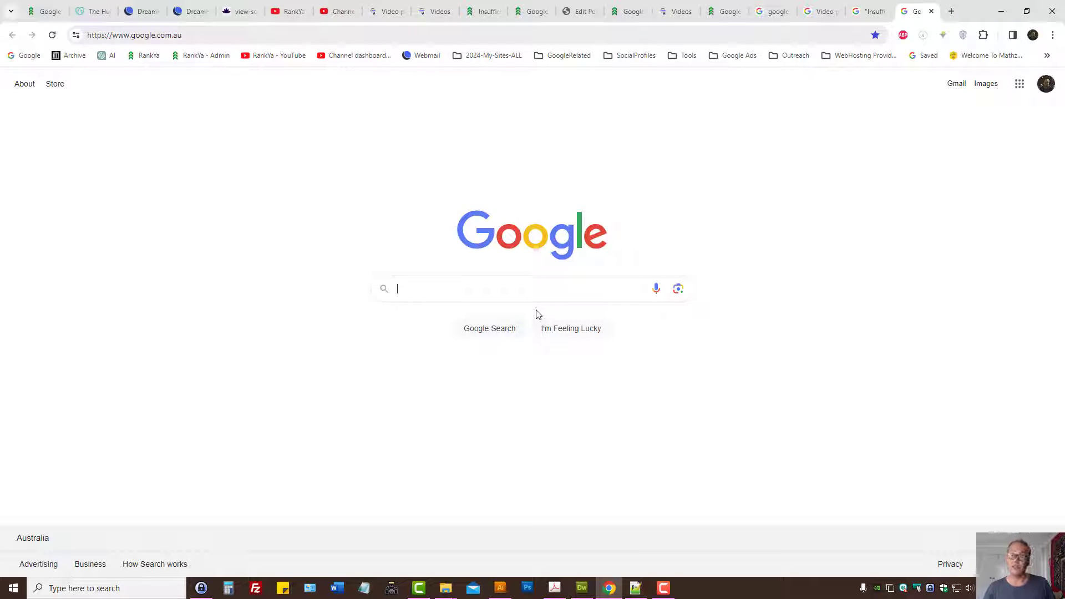
pyautogui.click(396, 8)
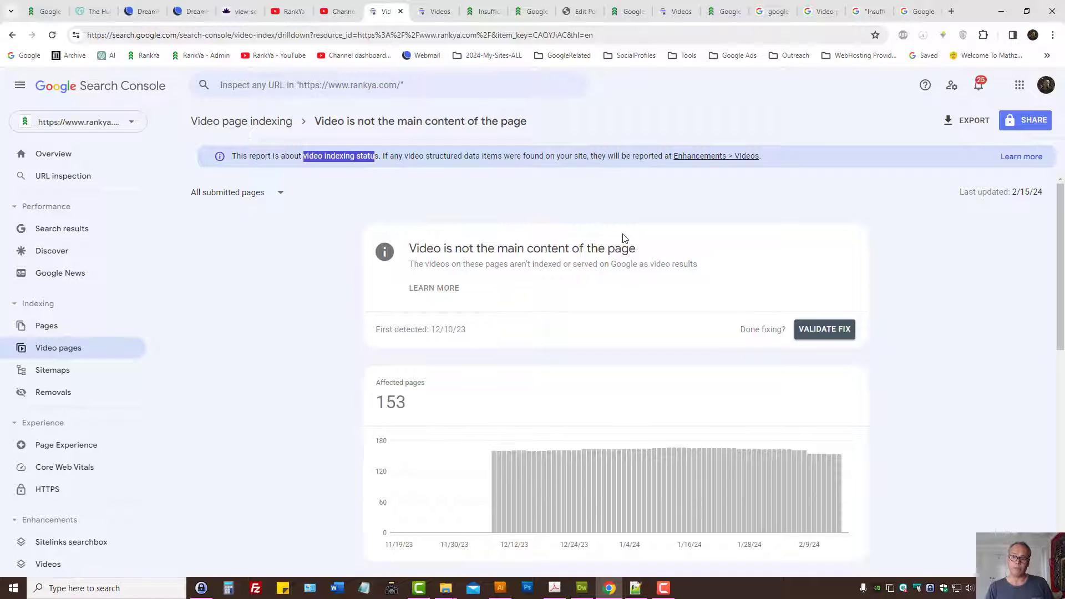
pyautogui.click(288, 11)
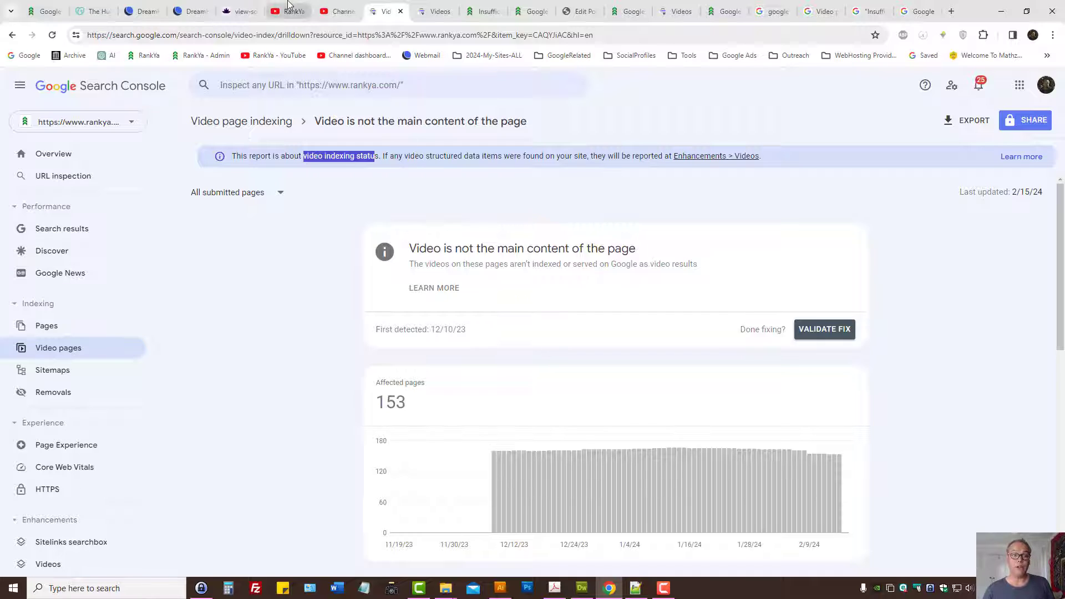